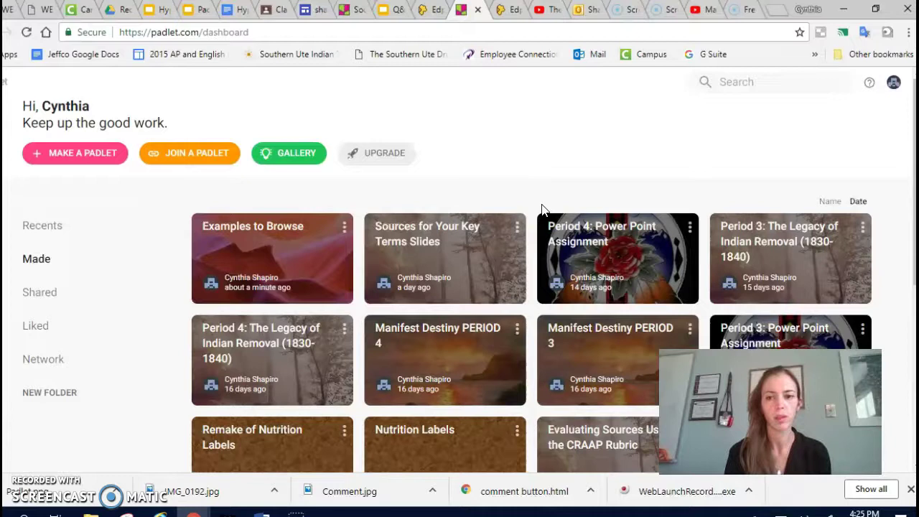
# Make a new padlet using the Wall layout, opening its Modify settings panel
pyautogui.moveTo(542, 208); pyautogui.dragTo(187, 96)
pyautogui.click(187, 96)
pyautogui.click(97, 162)
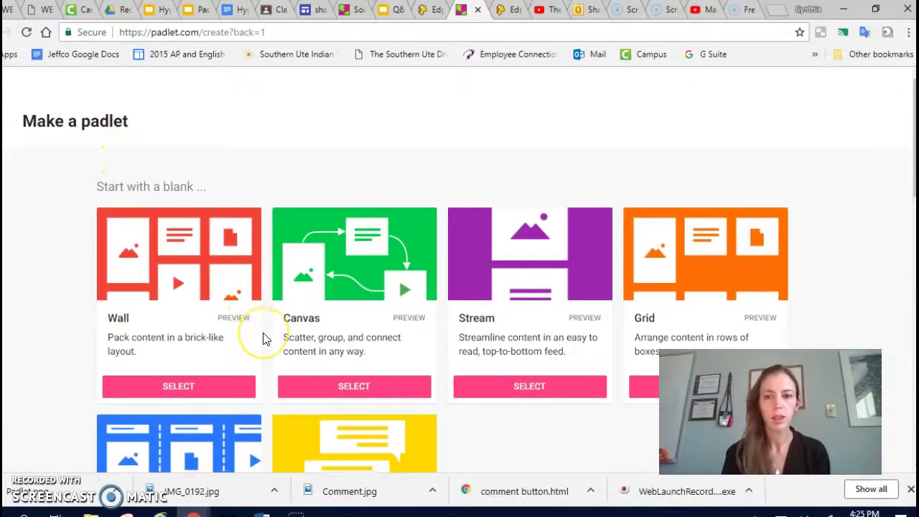
pyautogui.scroll(-2, 263, 339)
pyautogui.scroll(1, 263, 339)
pyautogui.scroll(-1, 263, 339)
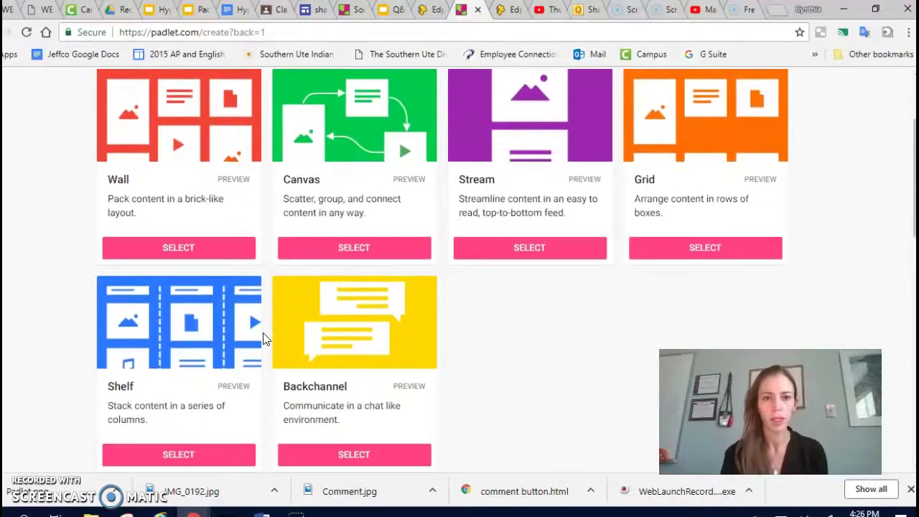
pyautogui.scroll(1, 262, 338)
pyautogui.scroll(-1, 263, 338)
pyautogui.scroll(1, 263, 338)
pyautogui.click(193, 282)
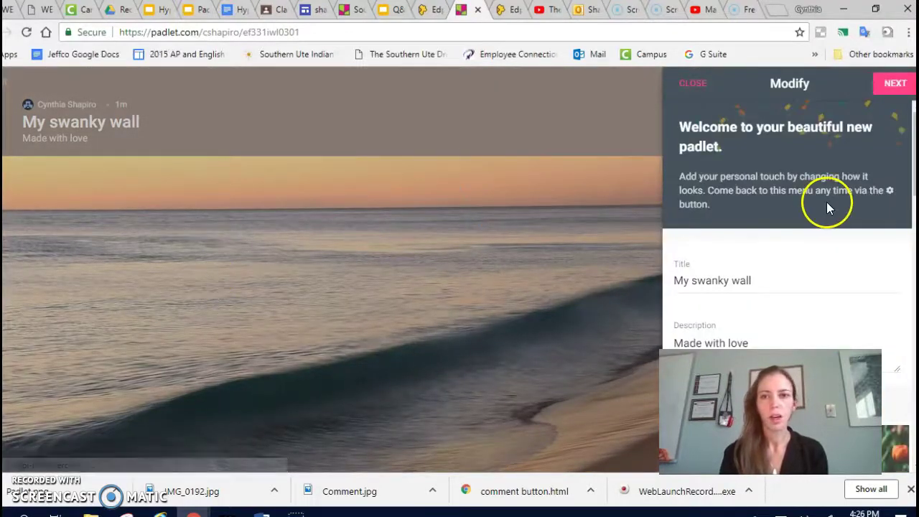
# Replace the default title with 'Padlet Examples'
pyautogui.moveTo(759, 282); pyautogui.dragTo(651, 277)
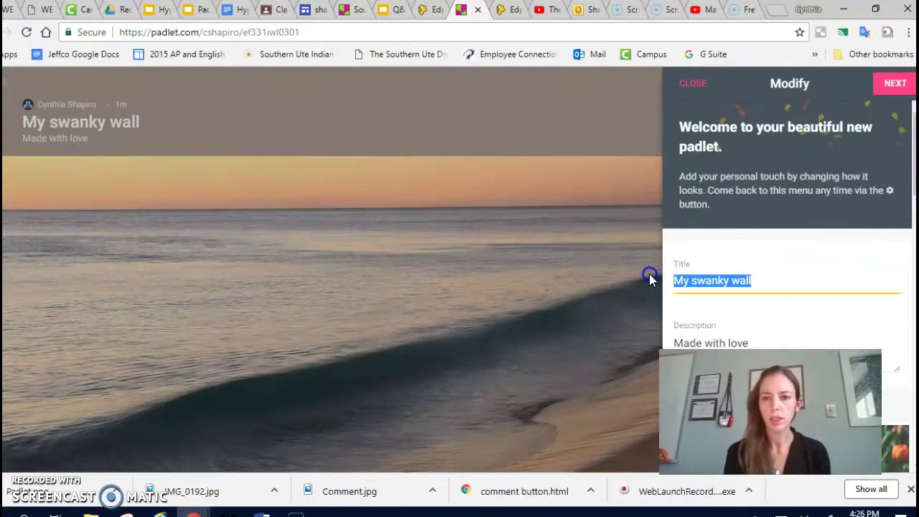
pyautogui.press('BackSpace')
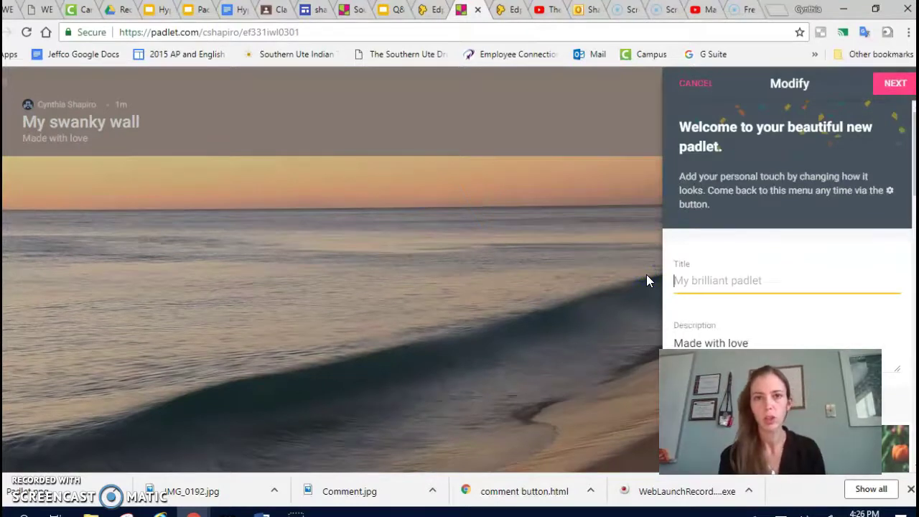
pyautogui.write('Padlet Examples')
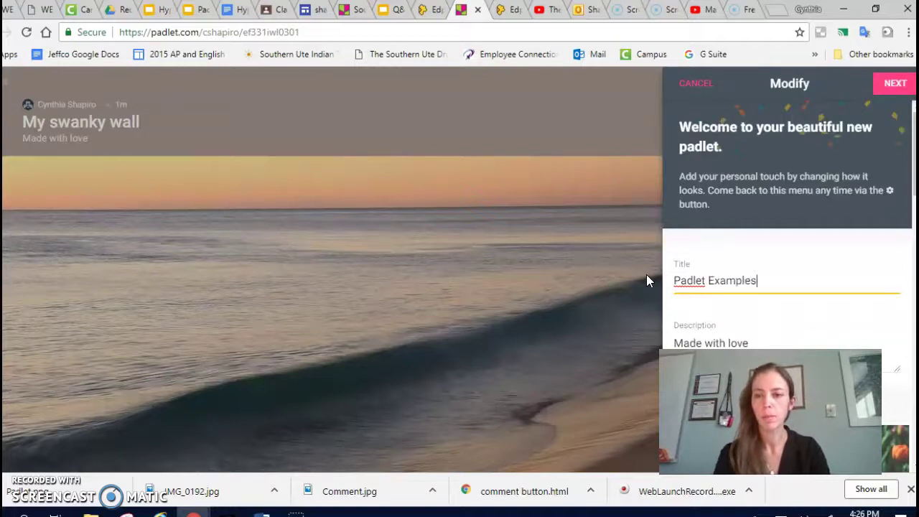
# Rewrite the description, asking viewers to browse examples and consider classroom uses of Padlet
pyautogui.scroll(-1, 747, 323)
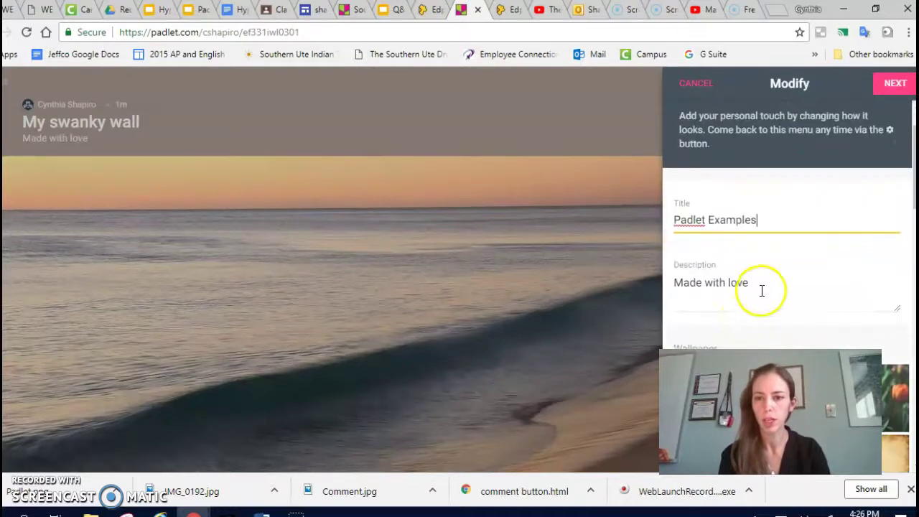
pyautogui.moveTo(747, 285); pyautogui.dragTo(668, 285)
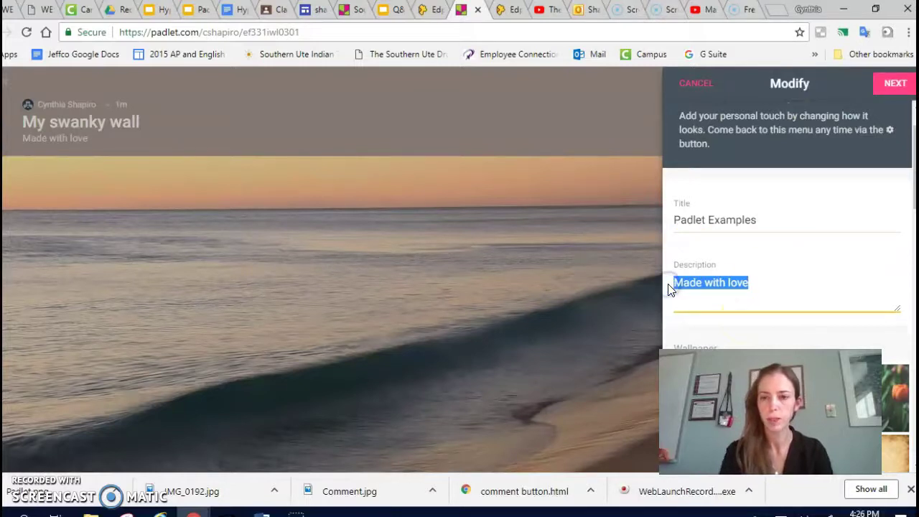
pyautogui.press('BackSpace')
pyautogui.write('Browse the examples provided')
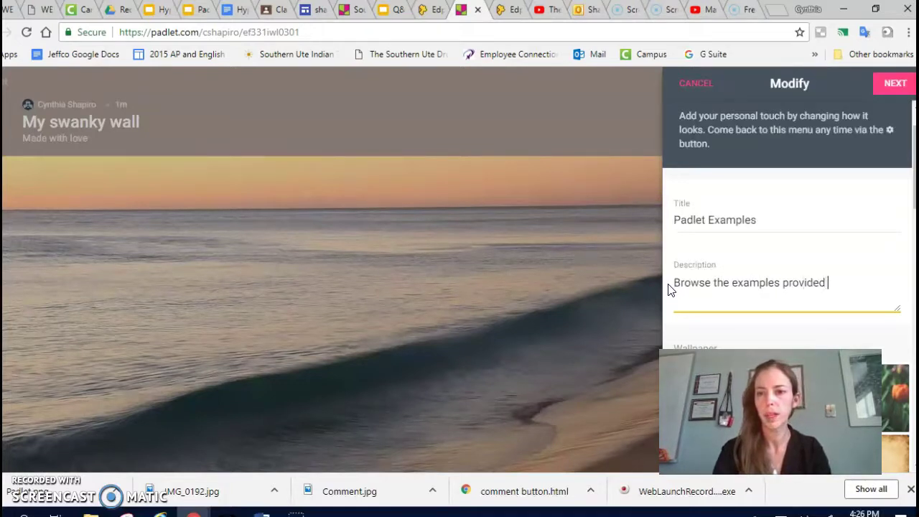
pyautogui.write('loo')
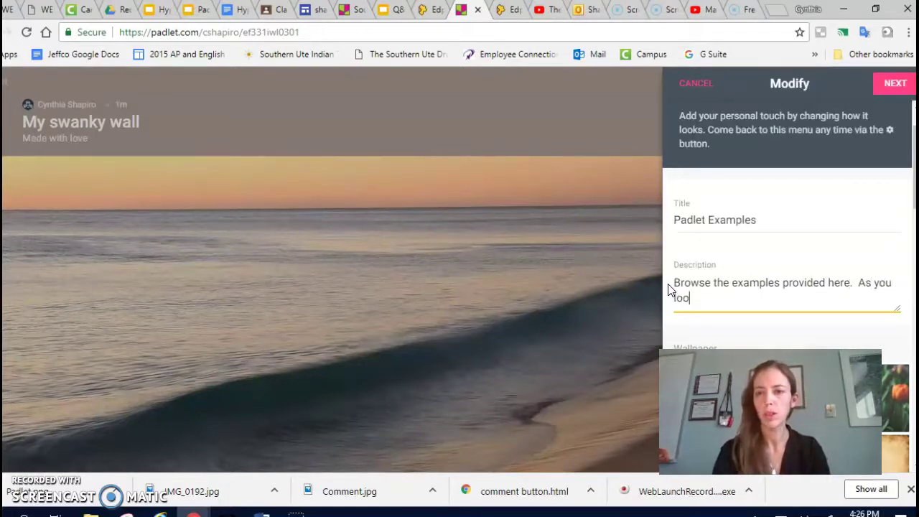
pyautogui.write('k, think about how you might')
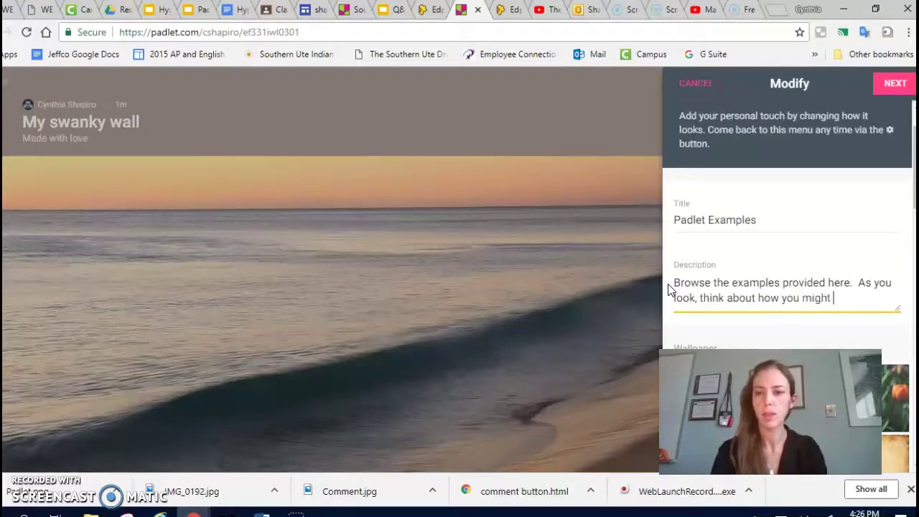
pyautogui.write(' use Padlet in')
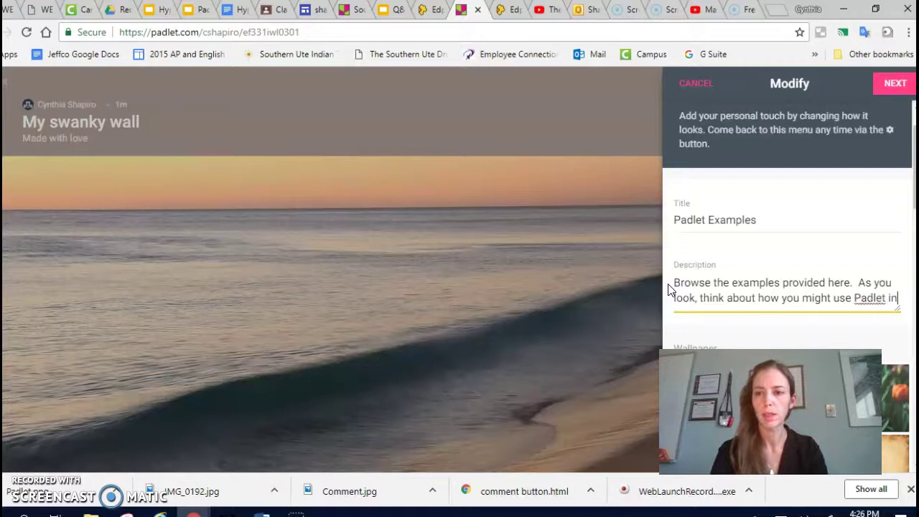
pyautogui.write(' your own classroom.  Keep i')
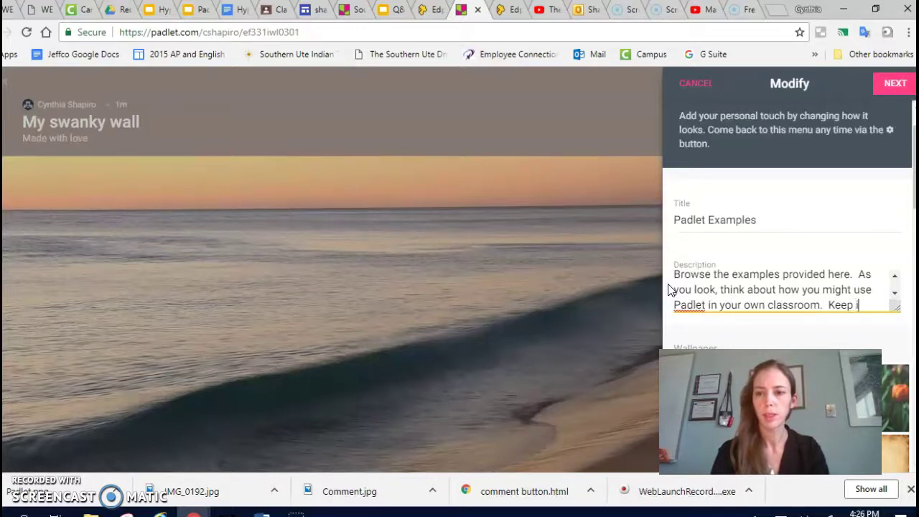
pyautogui.write('nd, students ')
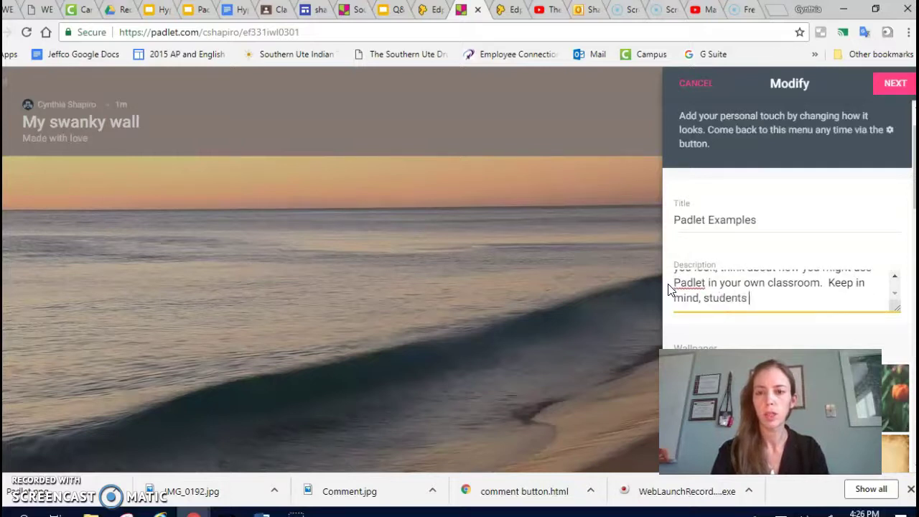
pyautogui.write('can create accounts, collaborate')
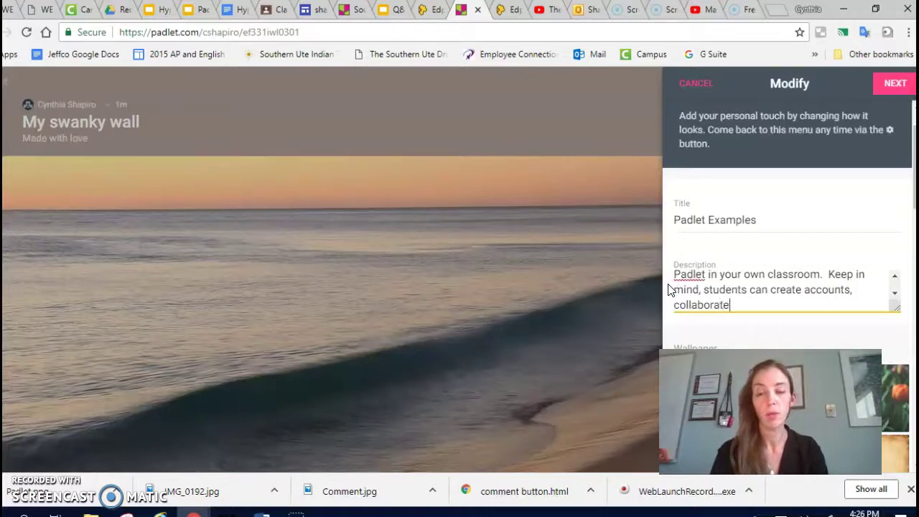
pyautogui.write(',')
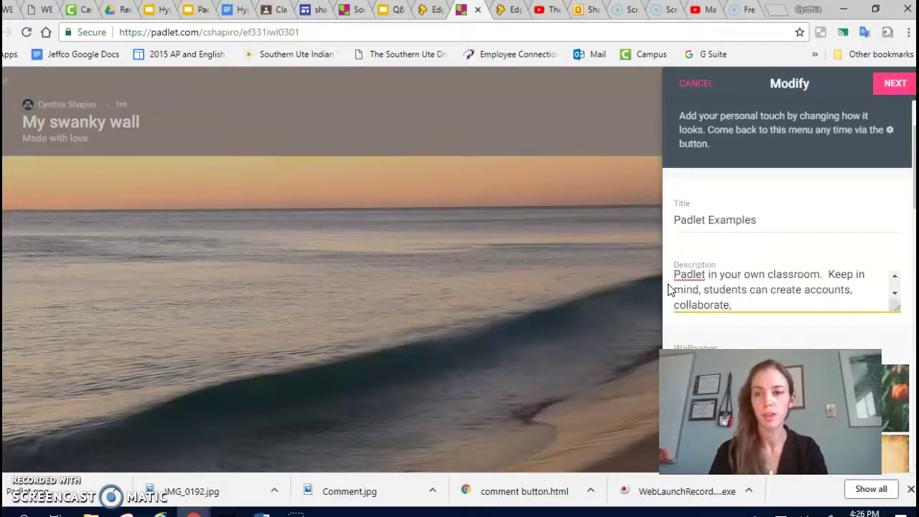
pyautogui.write(' and share ')
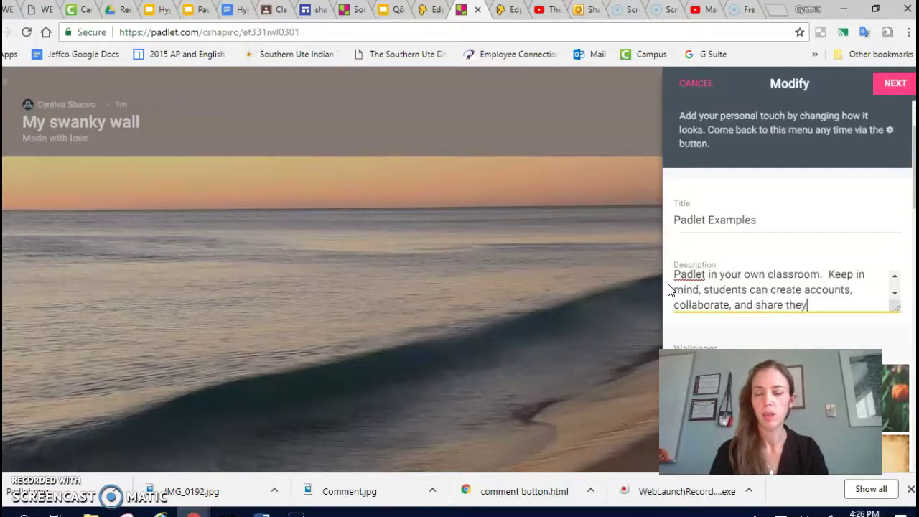
pyautogui.write('them with you!')
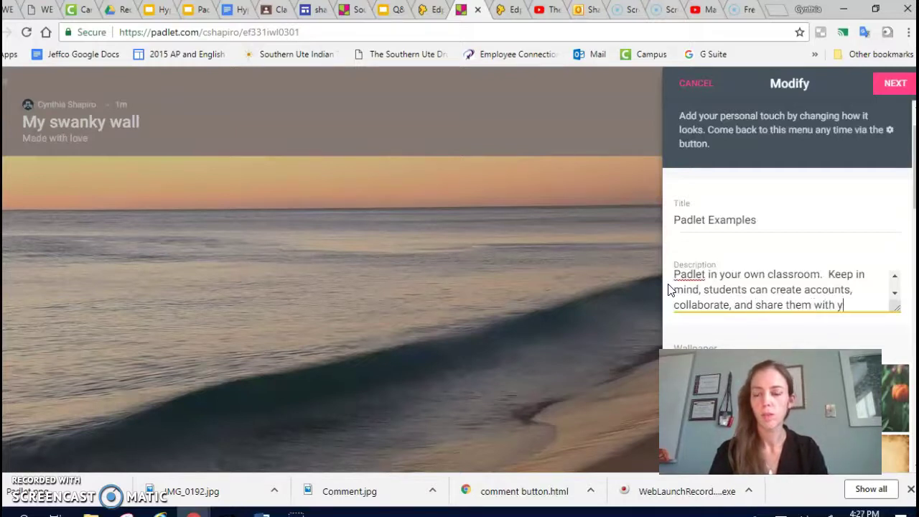
pyautogui.scroll(-1, 763, 290)
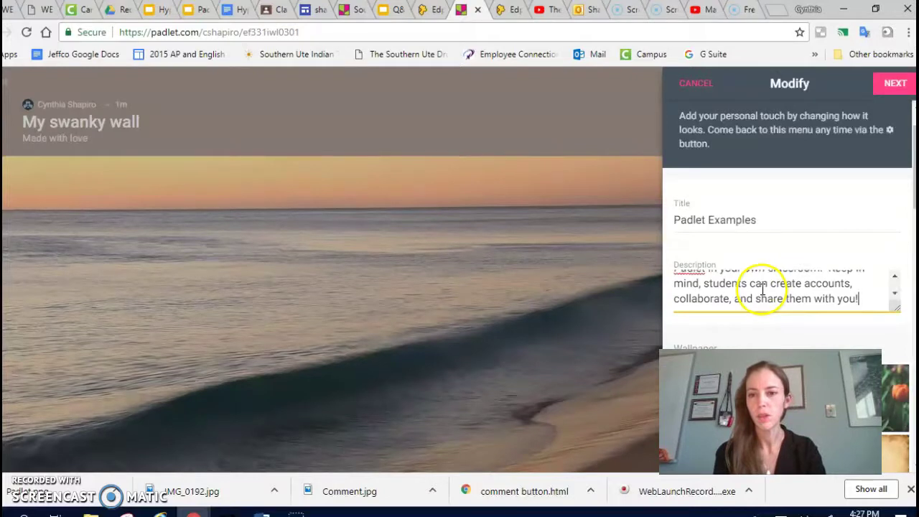
pyautogui.scroll(-2, 787, 335)
# Choose Thames font style, Dark Knight post colour, and the green apple icon
pyautogui.scroll(-6, 790, 334)
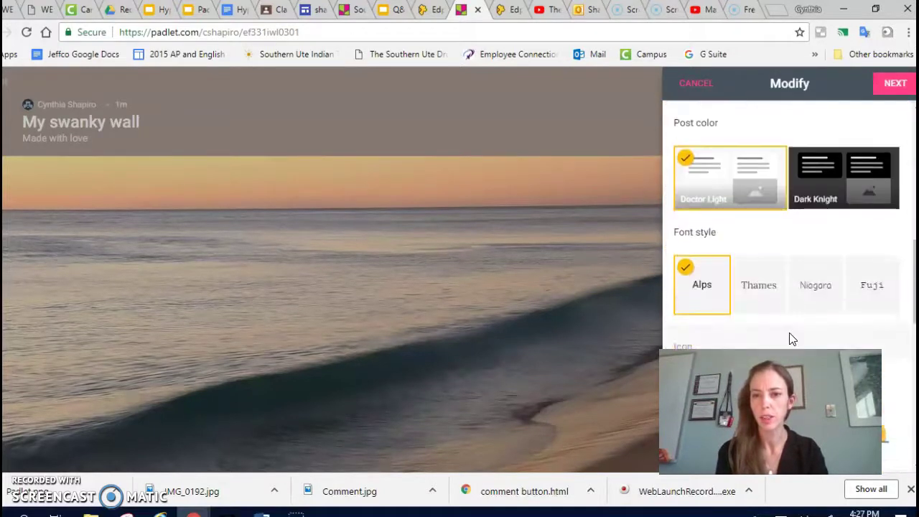
pyautogui.click(764, 290)
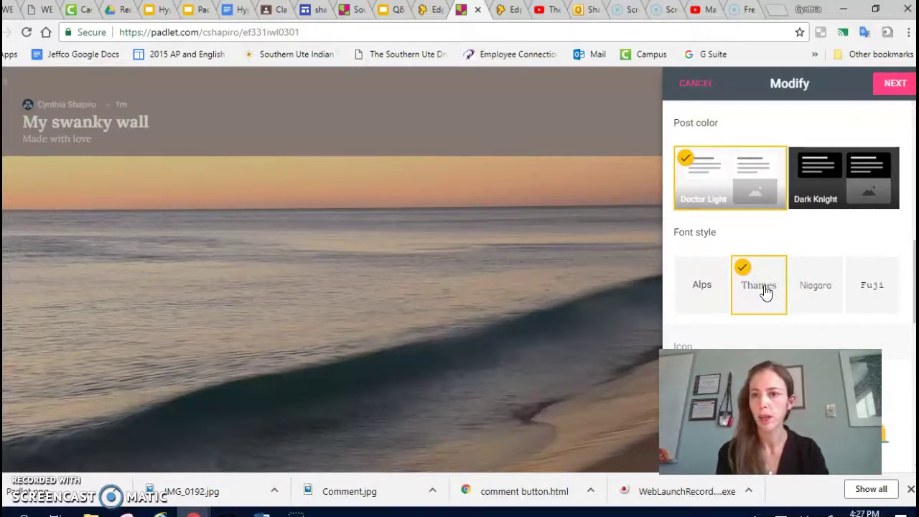
pyautogui.click(858, 195)
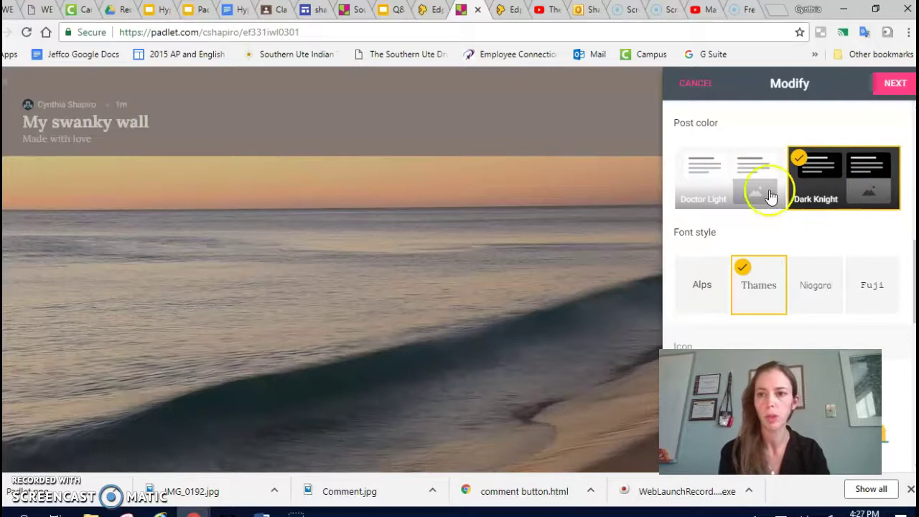
pyautogui.scroll(-2, 792, 252)
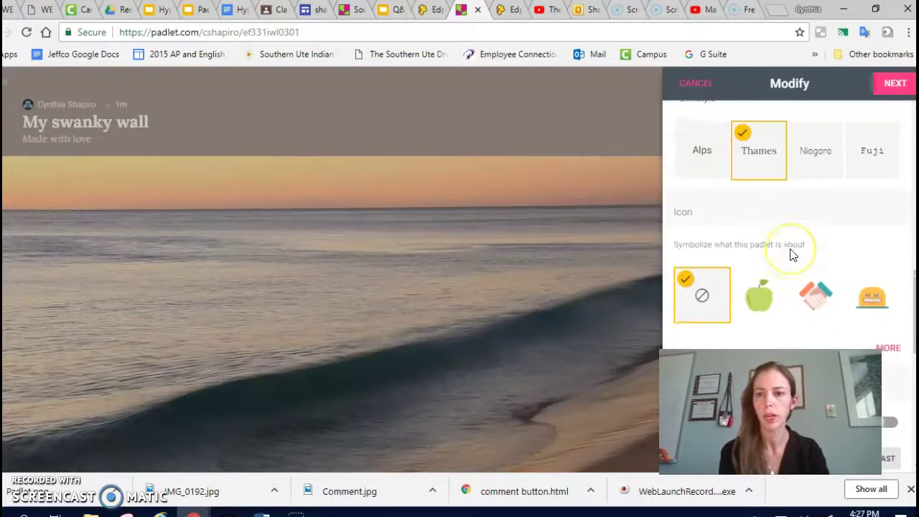
pyautogui.scroll(-1, 792, 254)
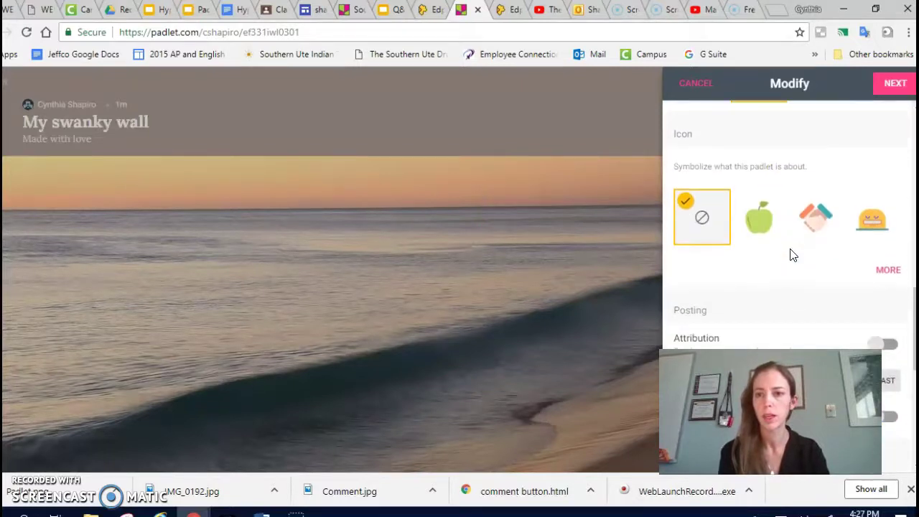
pyautogui.click(757, 218)
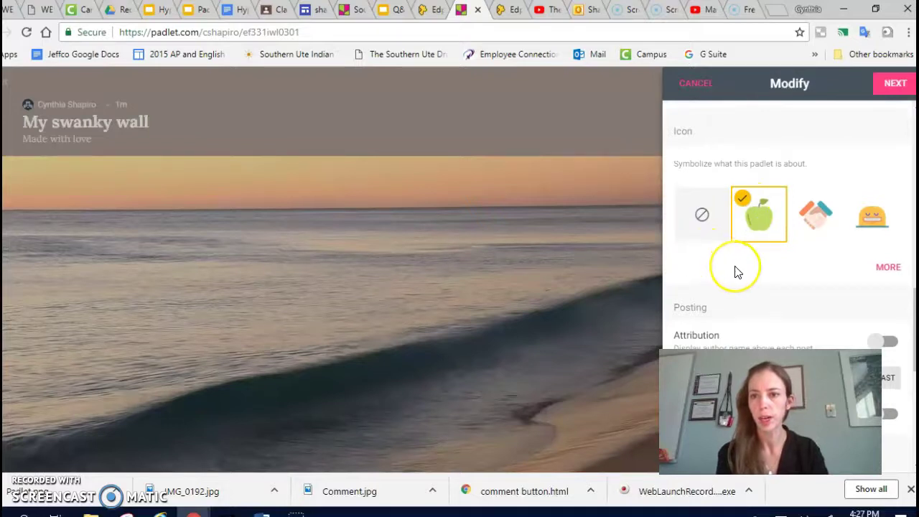
pyautogui.scroll(-2, 736, 270)
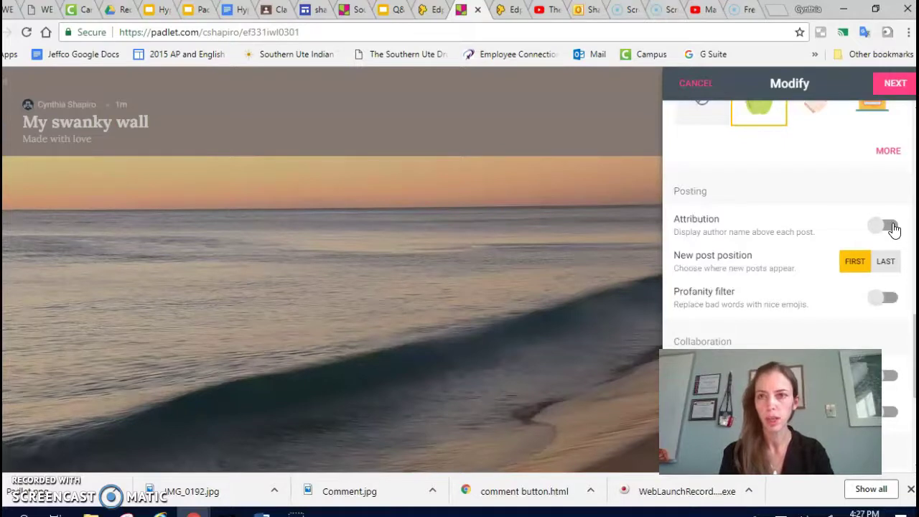
# Turn on author attribution and the profanity filter for posts
pyautogui.click(891, 227)
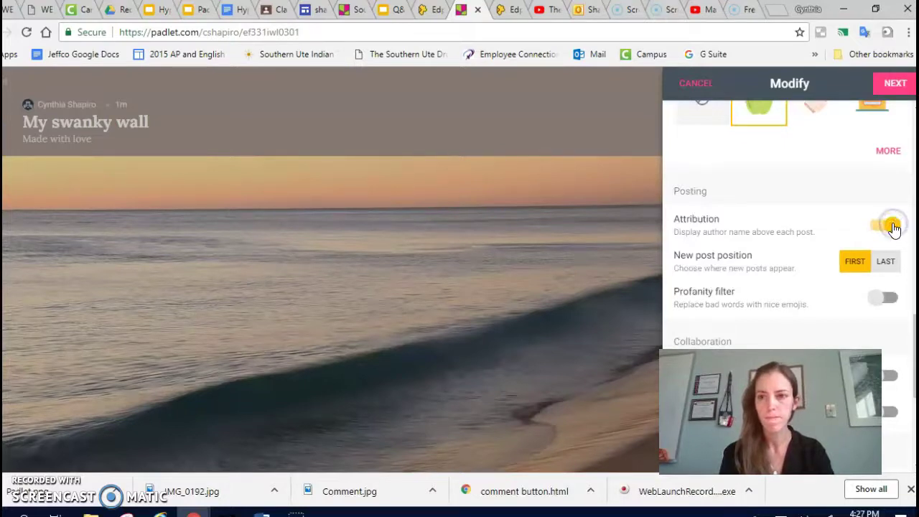
pyautogui.click(780, 237)
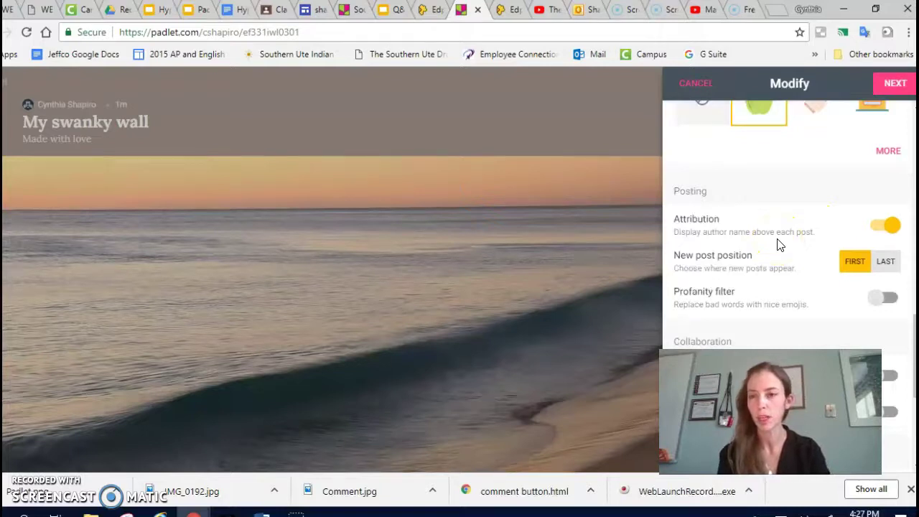
pyautogui.scroll(-1, 779, 244)
pyautogui.scroll(-1, 779, 244)
pyautogui.click(696, 206)
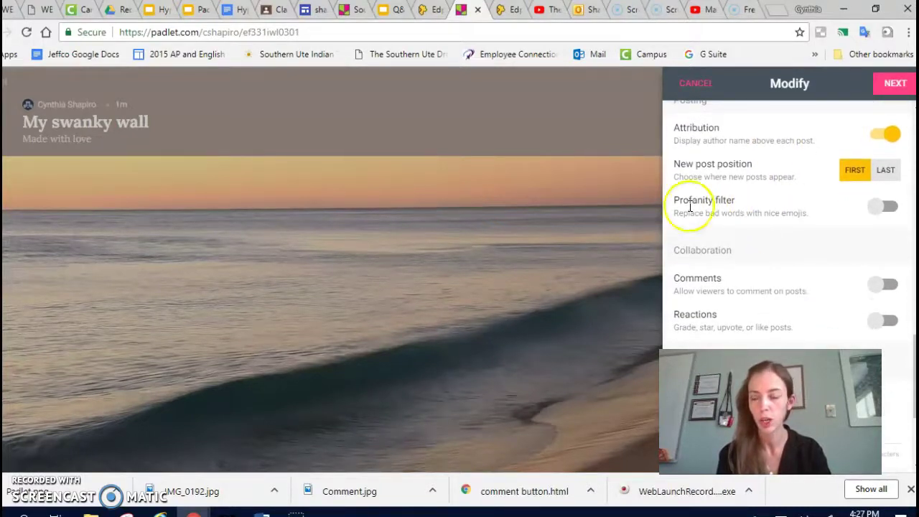
pyautogui.click(893, 208)
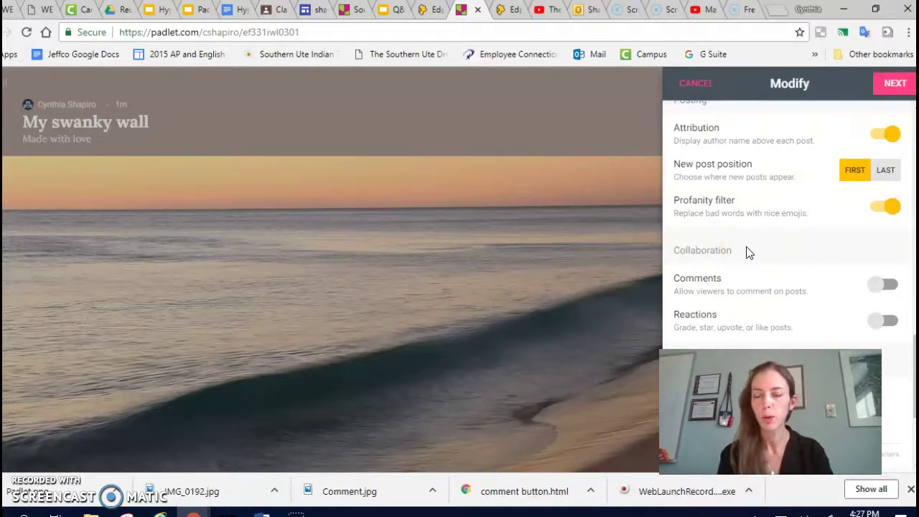
# Enable comments and reactions, using Star ratings as the reaction type
pyautogui.scroll(-1, 747, 252)
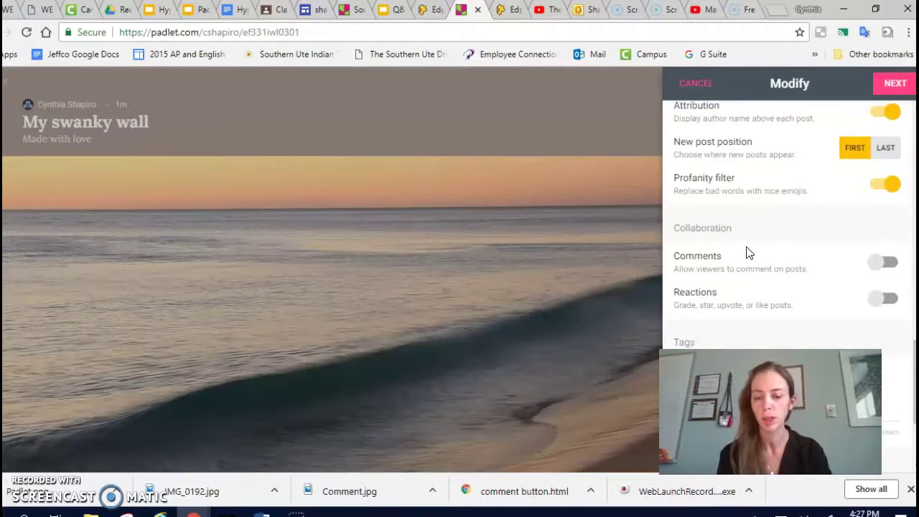
pyautogui.scroll(-3, 790, 263)
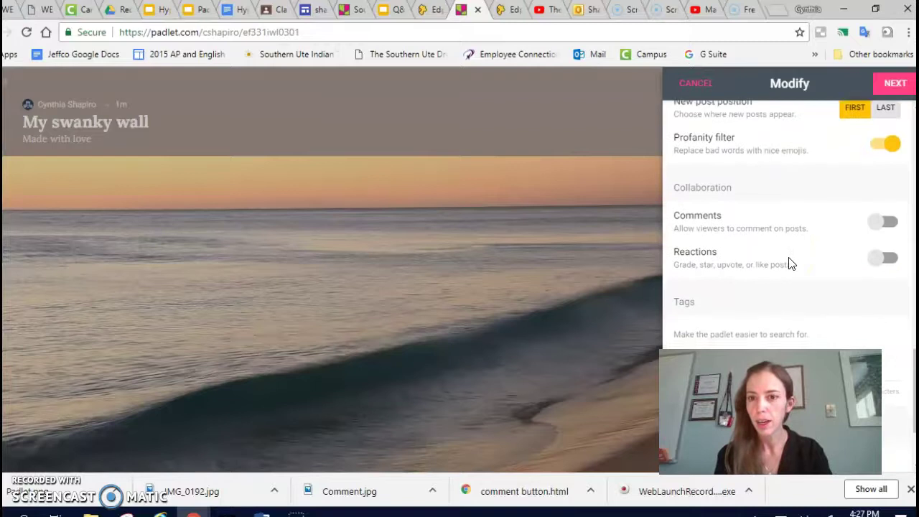
pyautogui.click(890, 187)
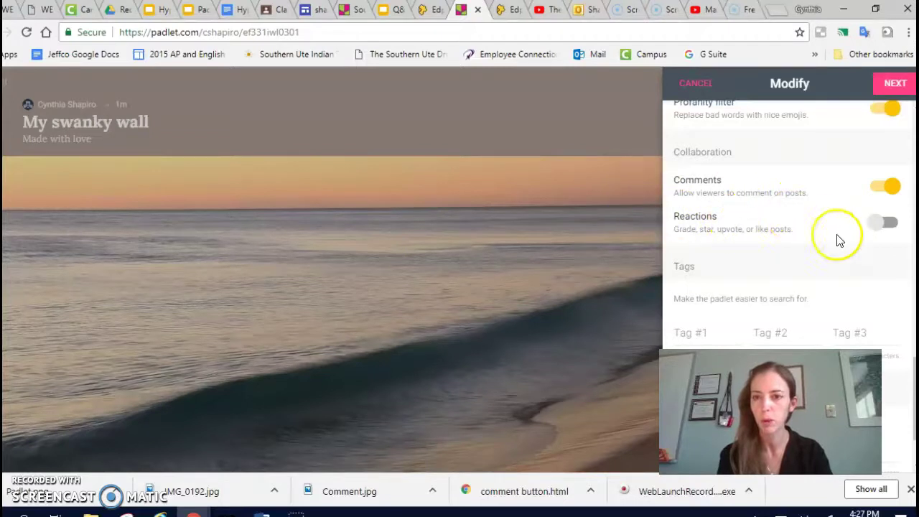
pyautogui.click(890, 224)
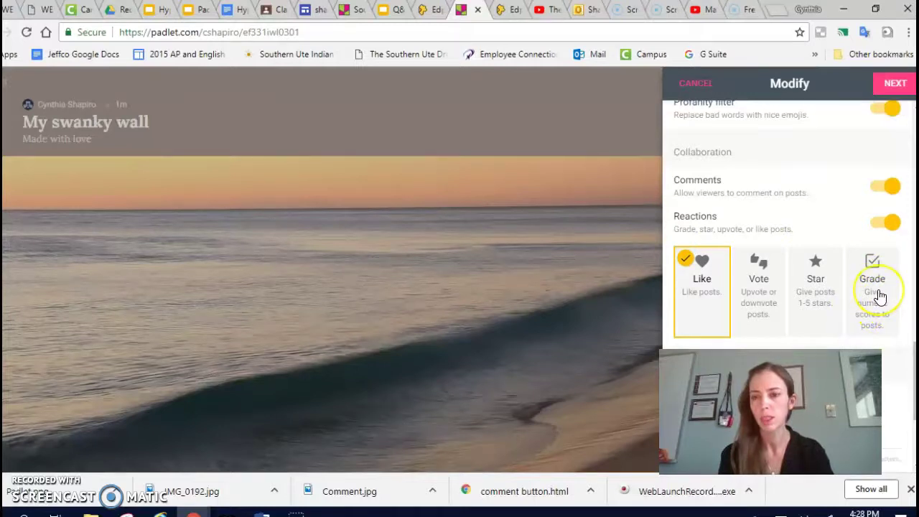
pyautogui.click(815, 298)
pyautogui.scroll(-3, 749, 300)
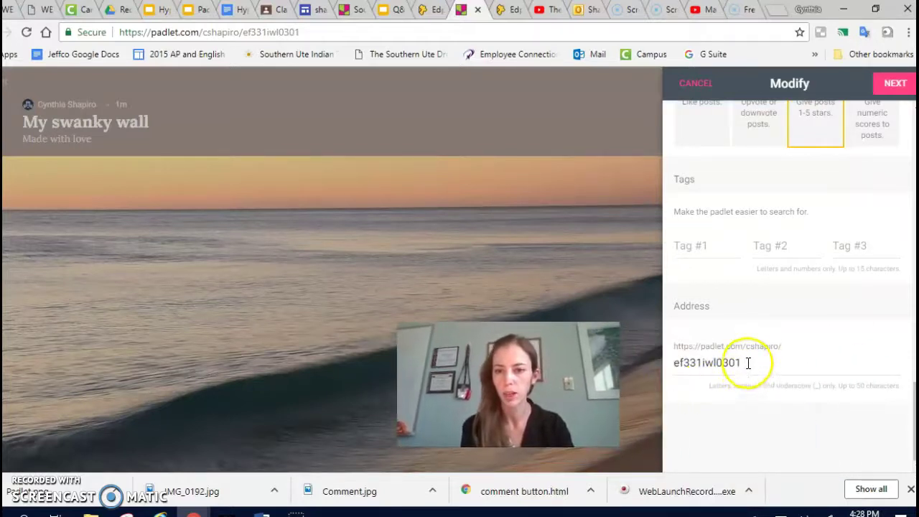
# Change the wall address ending from ef331iwl0301 to 'Padletsession'
pyautogui.moveTo(747, 363); pyautogui.dragTo(658, 350)
pyautogui.press('BackSpace')
pyautogui.write('PadletPd!')
pyautogui.press('BackSpace')
pyautogui.press('BackSpace')
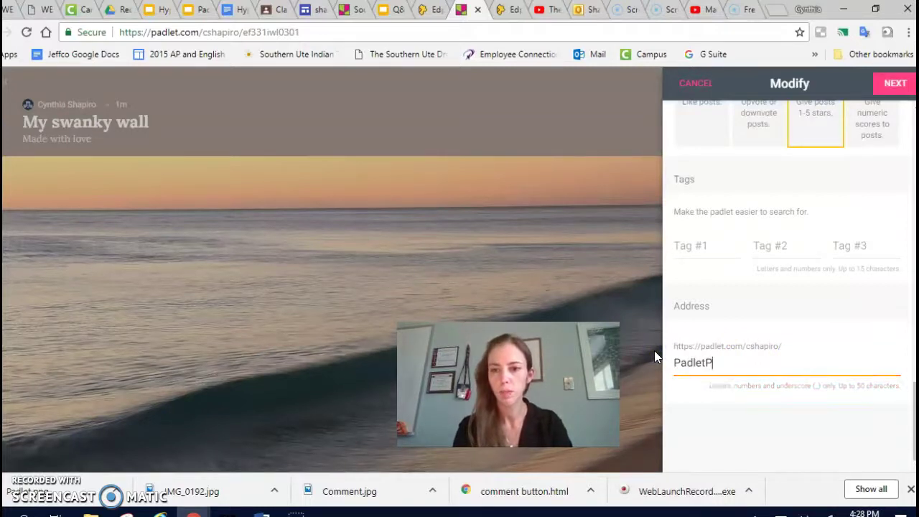
pyautogui.write('D!')
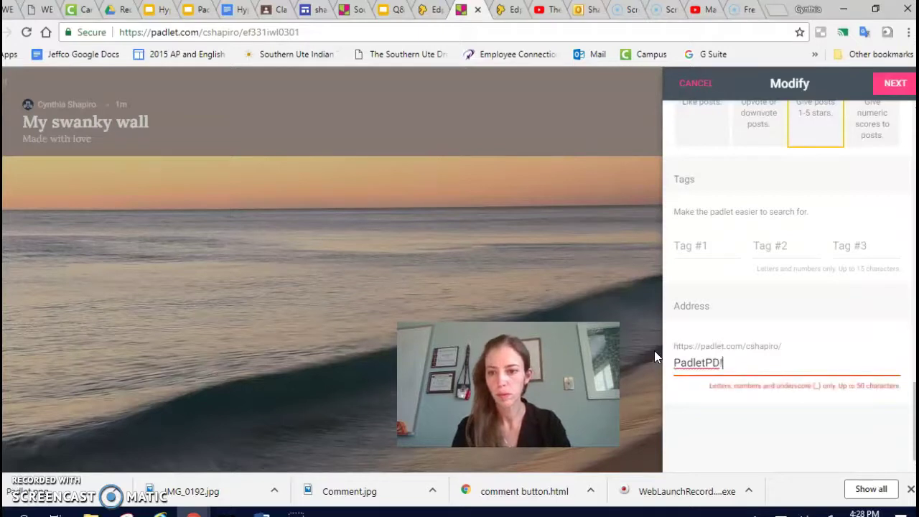
pyautogui.press('BackSpace')
pyautogui.press('BackSpace')
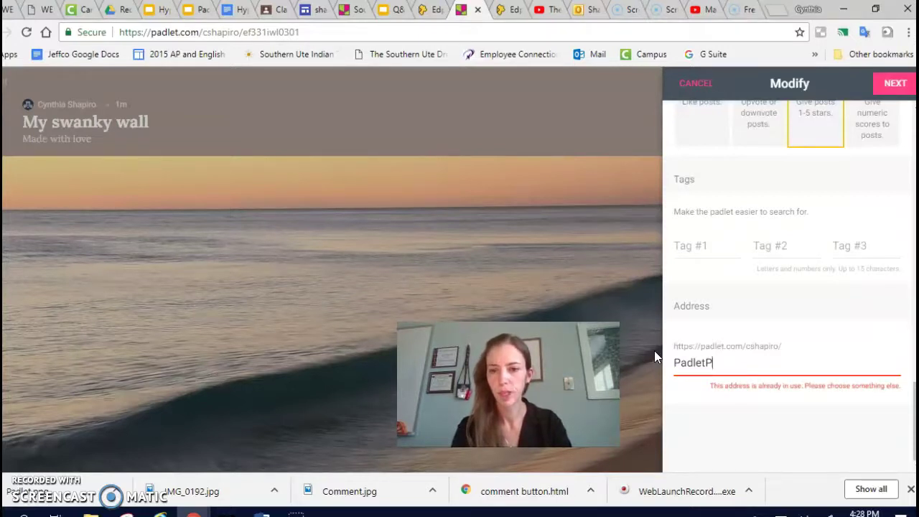
pyautogui.press('BackSpace')
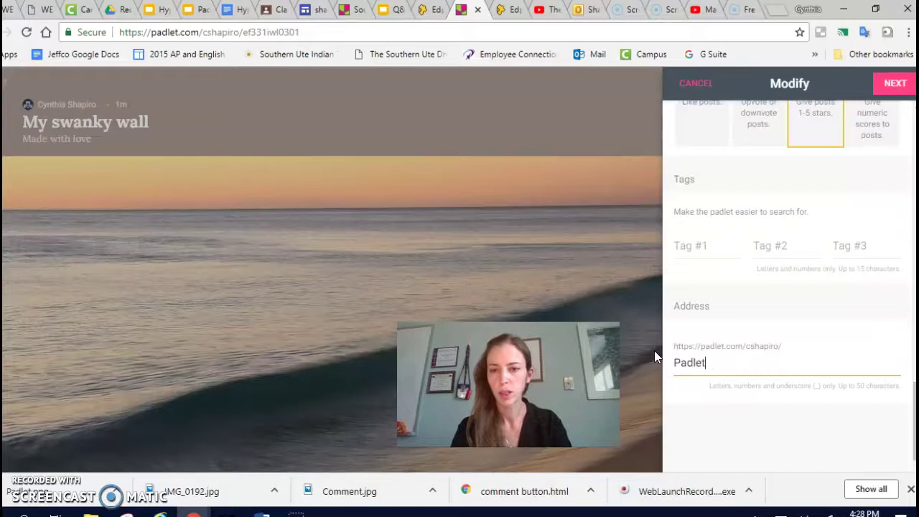
pyautogui.write('session')
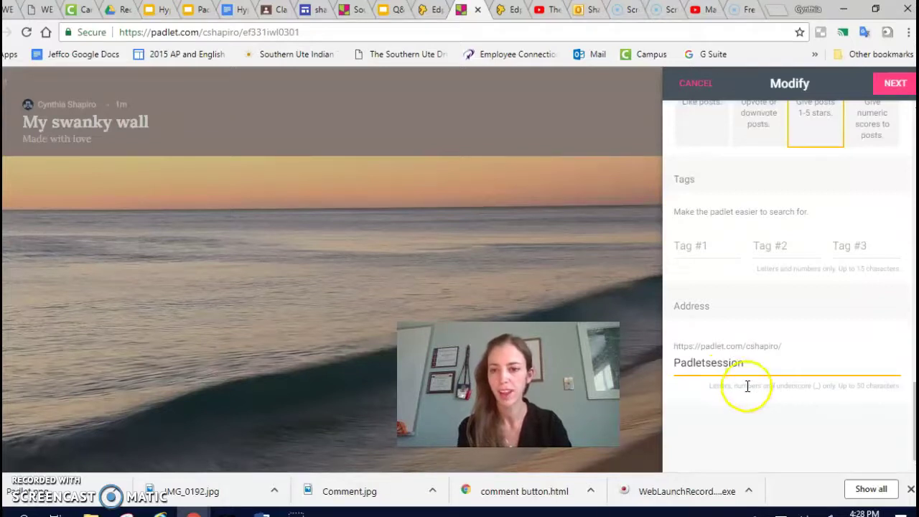
pyautogui.scroll(15, 776, 421)
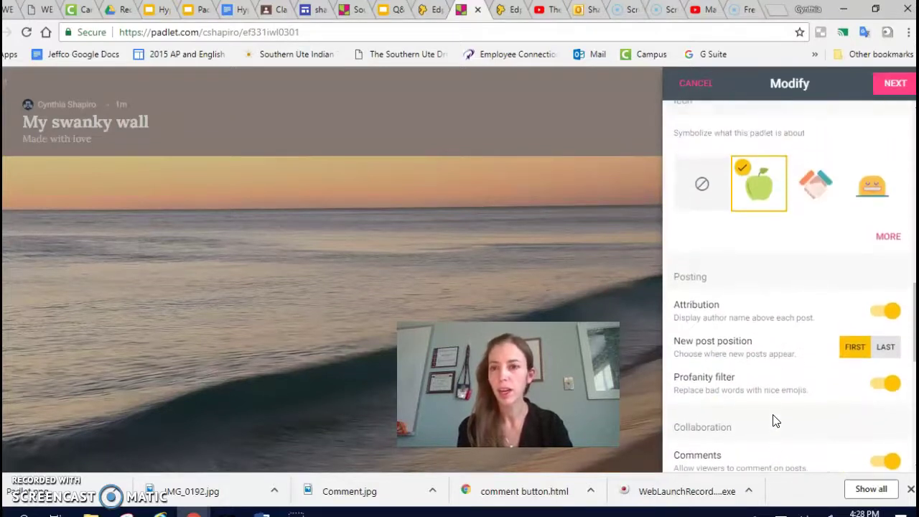
# Apply the settings, keep privacy Secret with visitors set to Can write, and finish setup
pyautogui.click(893, 83)
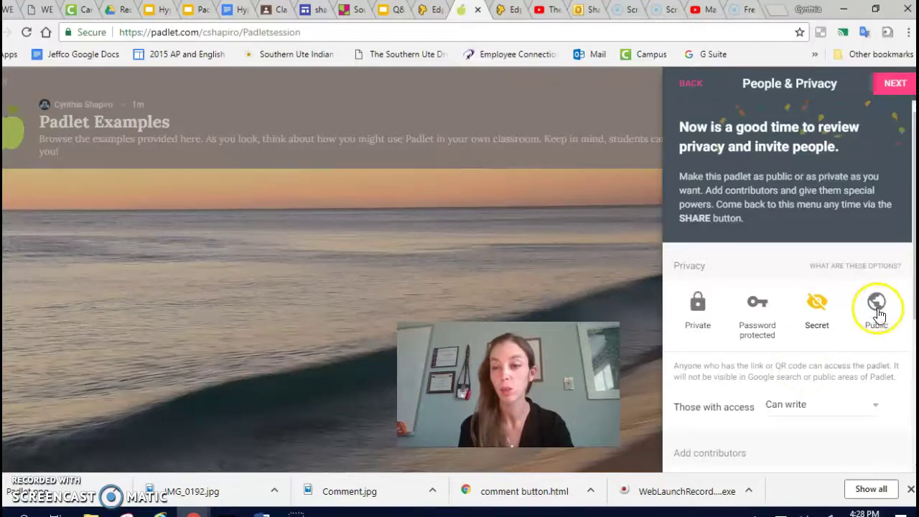
pyautogui.scroll(-1, 783, 394)
pyautogui.scroll(-1, 783, 394)
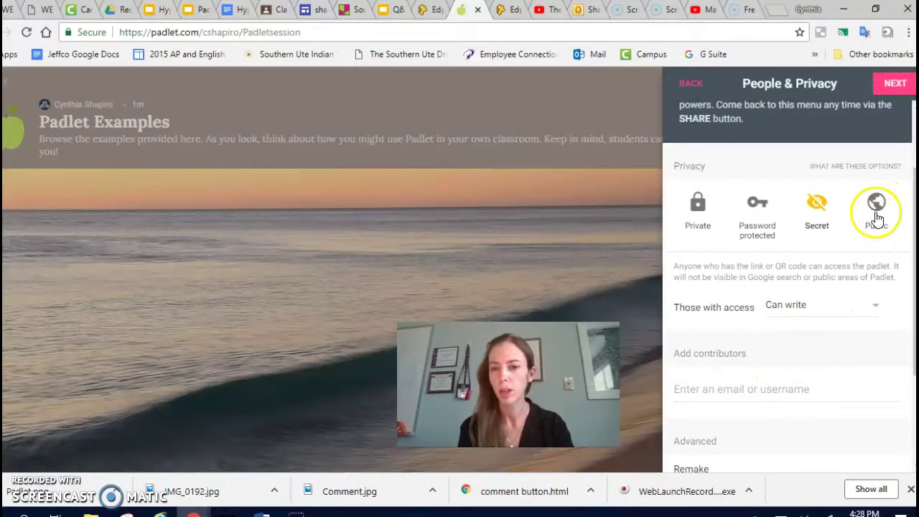
pyautogui.scroll(-1, 793, 267)
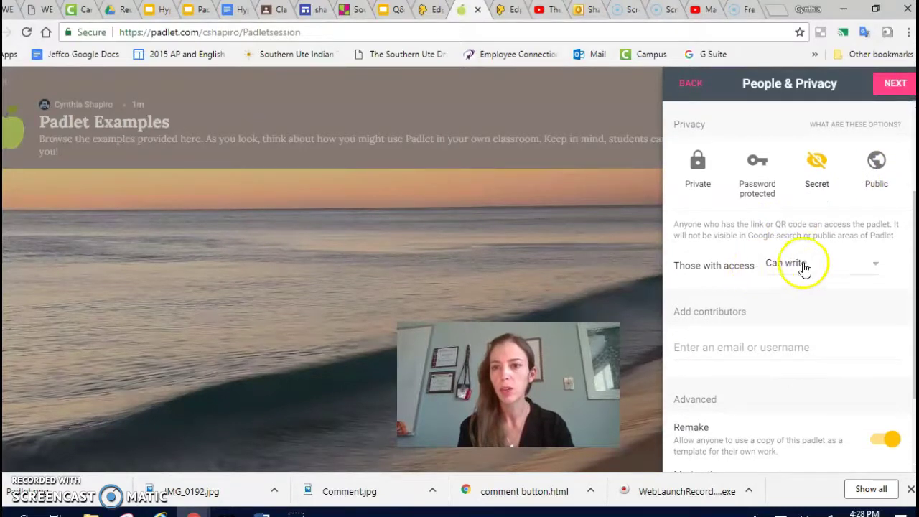
pyautogui.click(785, 266)
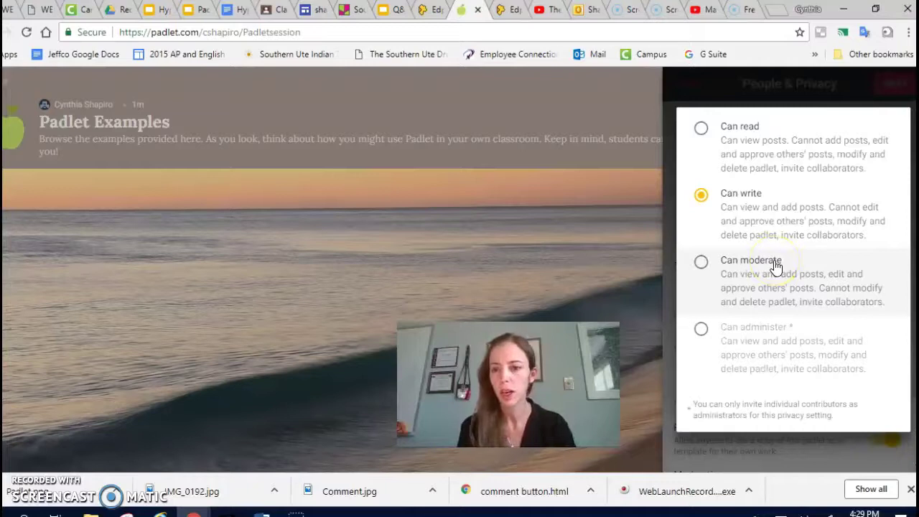
pyautogui.click(765, 454)
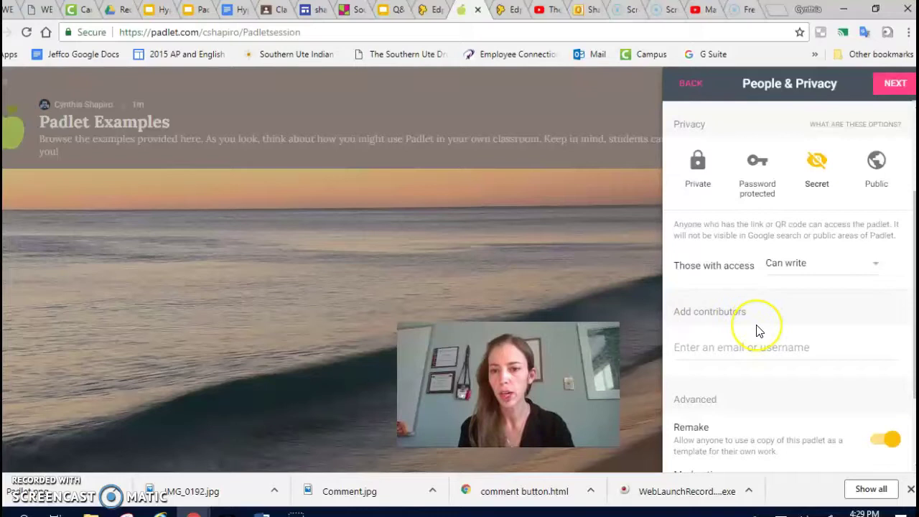
pyautogui.scroll(-2, 757, 330)
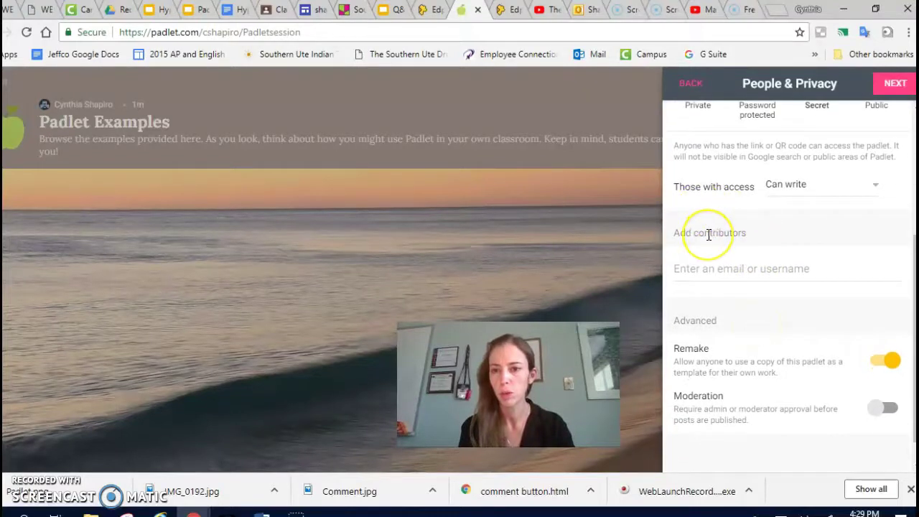
pyautogui.scroll(-1, 709, 235)
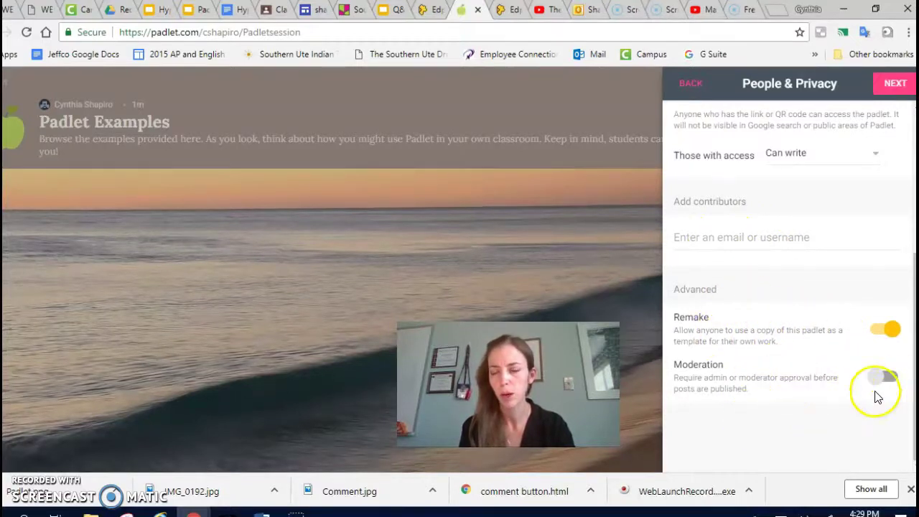
pyautogui.scroll(5, 805, 329)
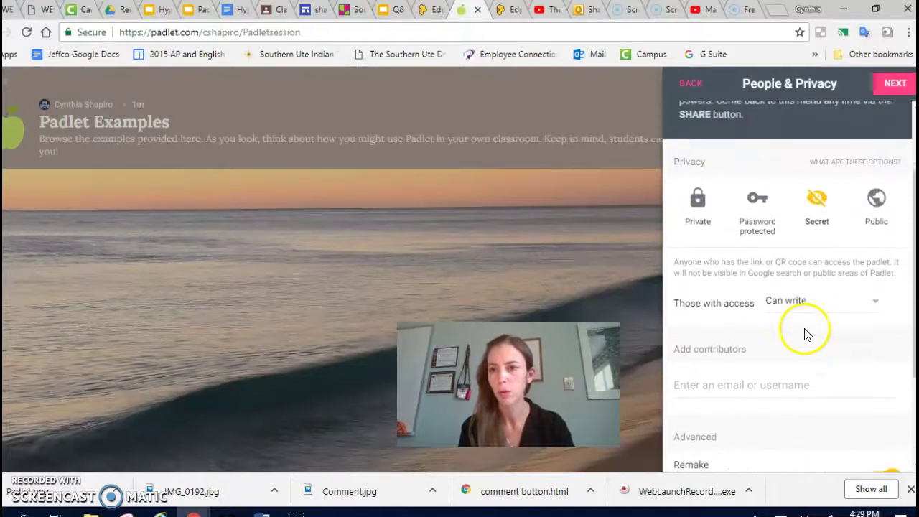
pyautogui.click(891, 88)
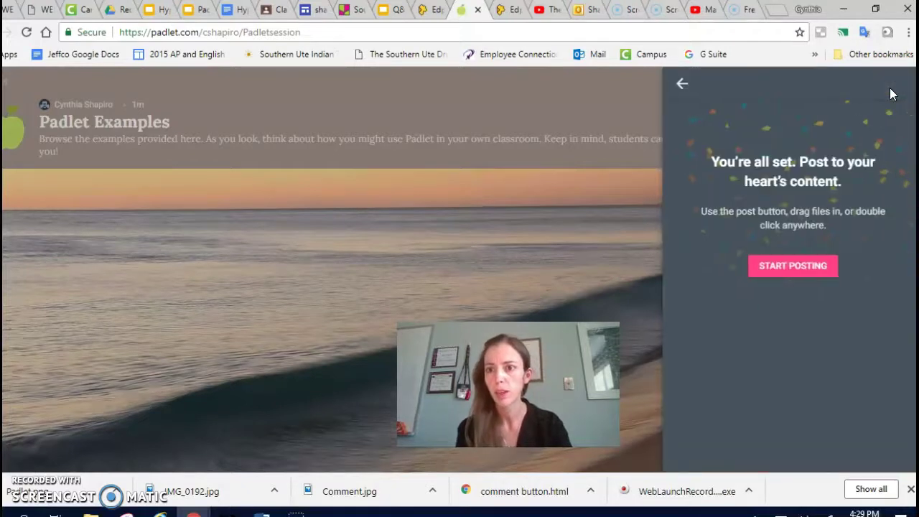
# Add a post to the Padlet Examples wall titled 'A student-made example'
pyautogui.click(780, 277)
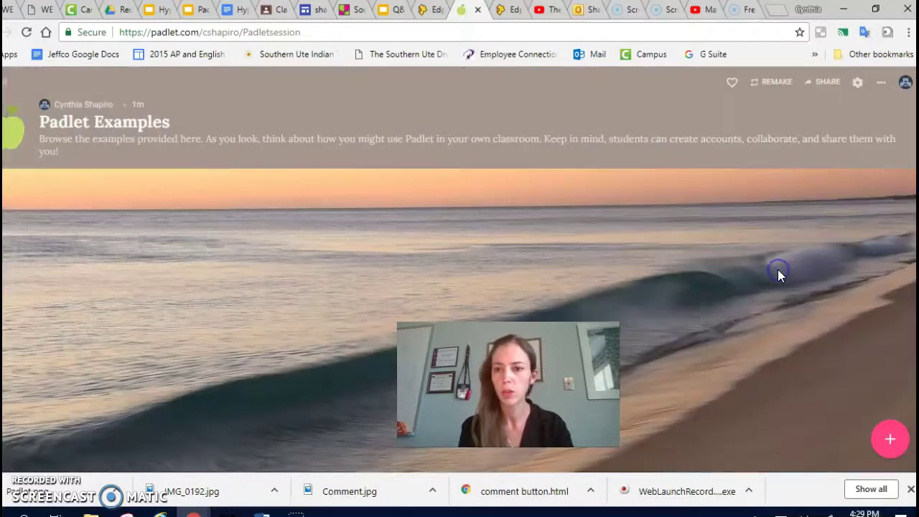
pyautogui.click(890, 446)
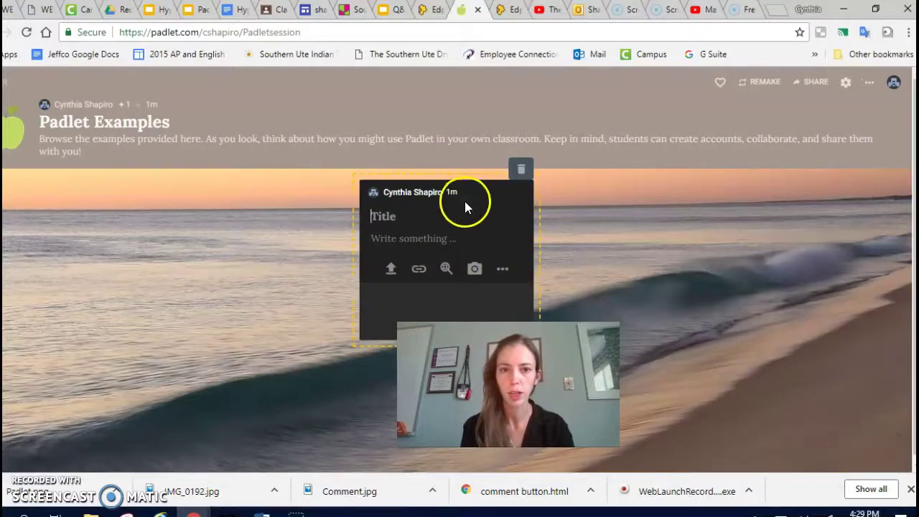
pyautogui.moveTo(440, 189); pyautogui.dragTo(121, 270)
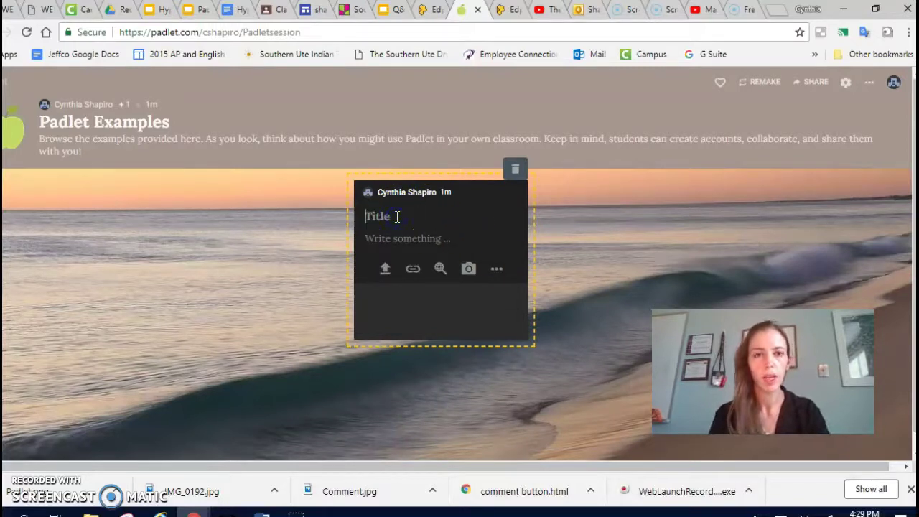
pyautogui.write('An')
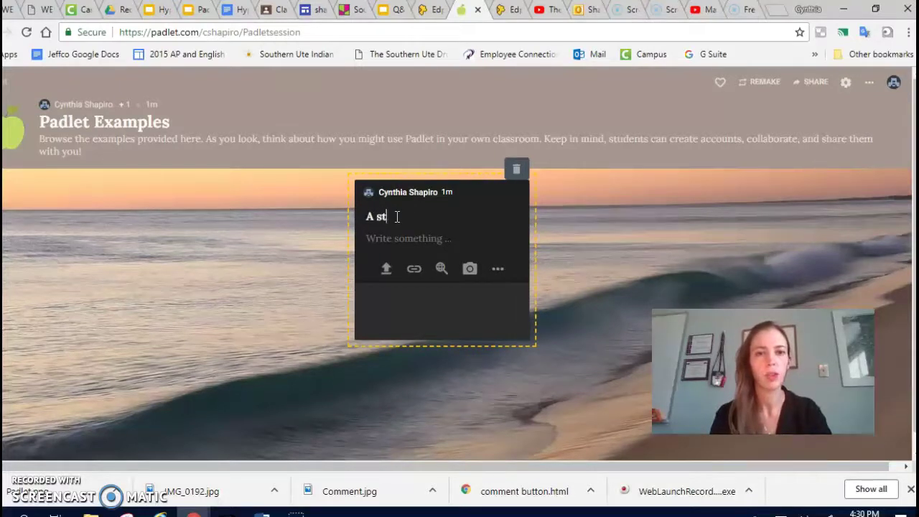
pyautogui.click(415, 272)
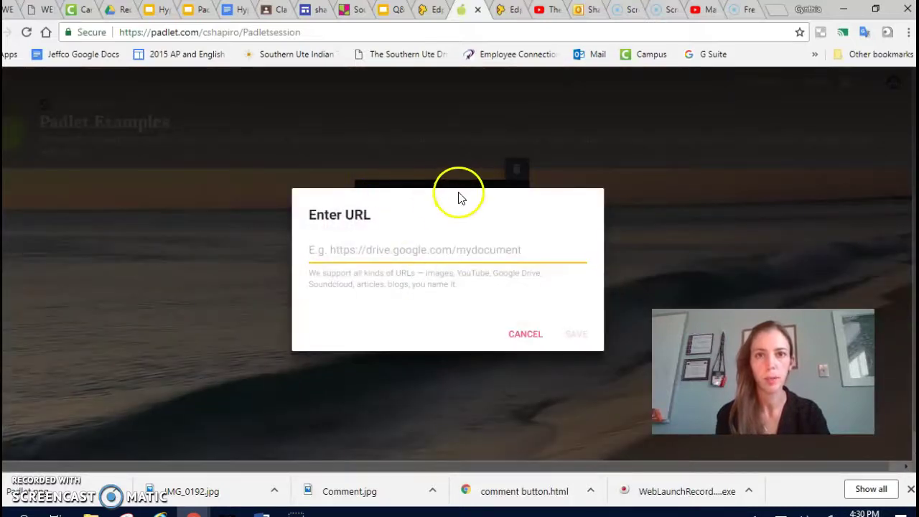
pyautogui.click(525, 336)
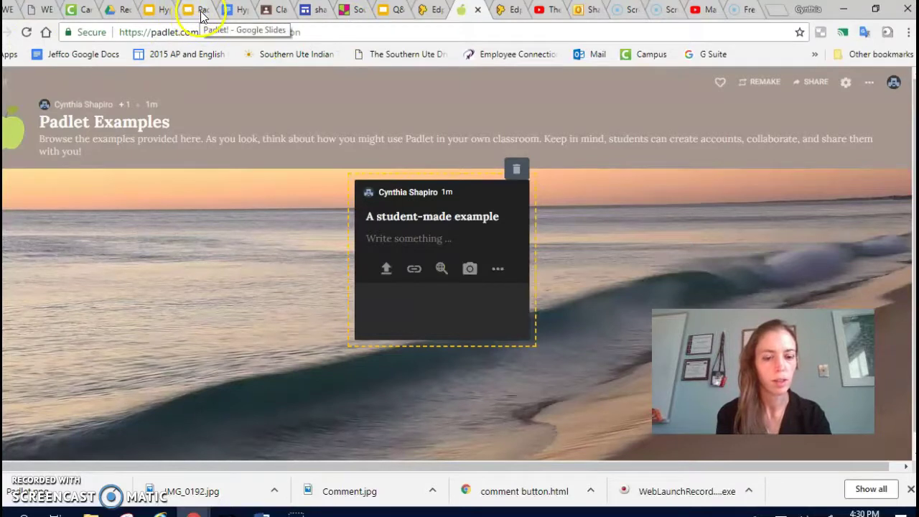
# Copy the Vietnam Terms & Connections link from the 'A quick demo' slide, then return to Padlet Examples
pyautogui.click(202, 13)
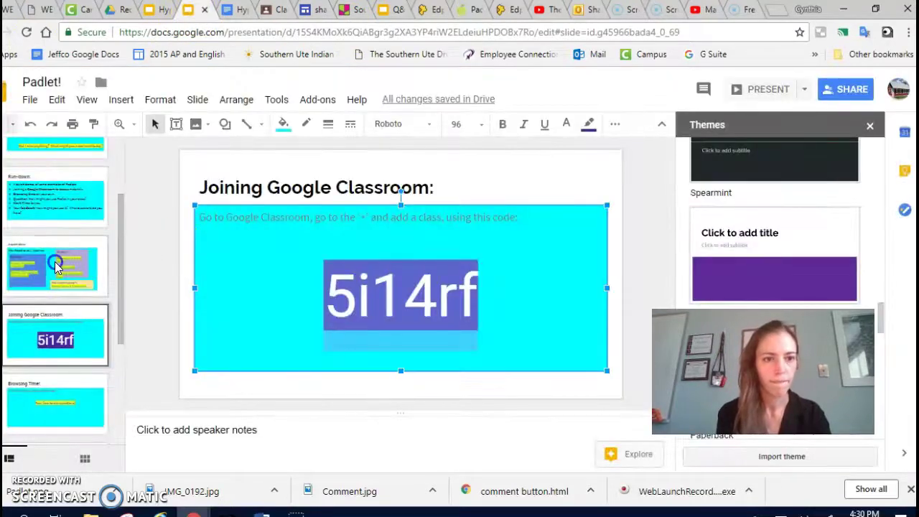
pyautogui.click(57, 266)
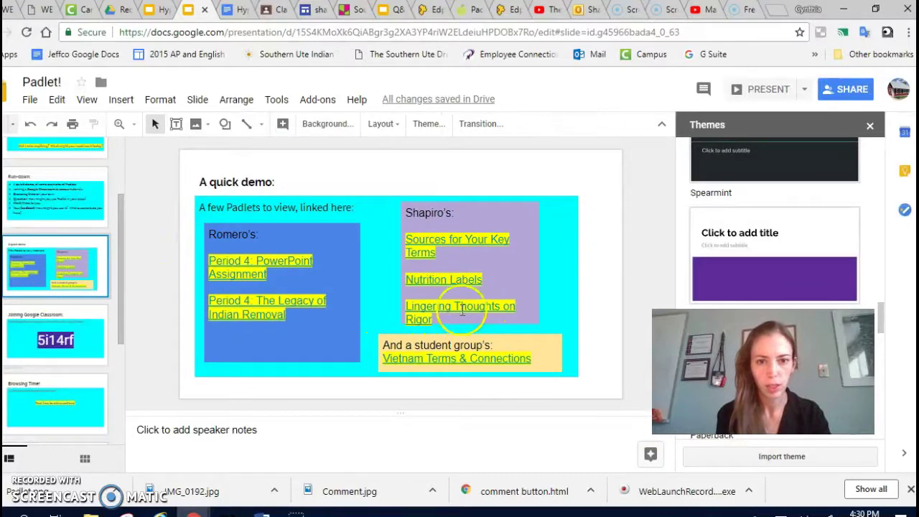
pyautogui.rightClick(517, 360)
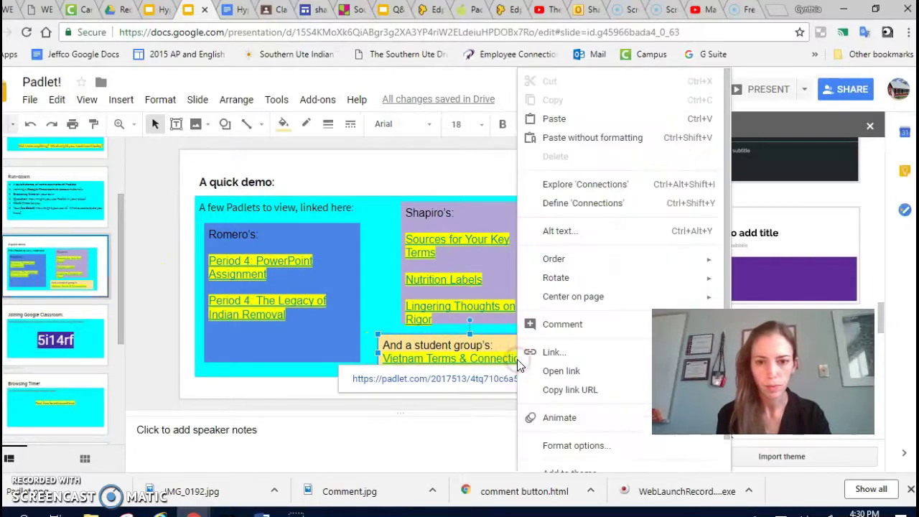
pyautogui.rightClick(372, 380)
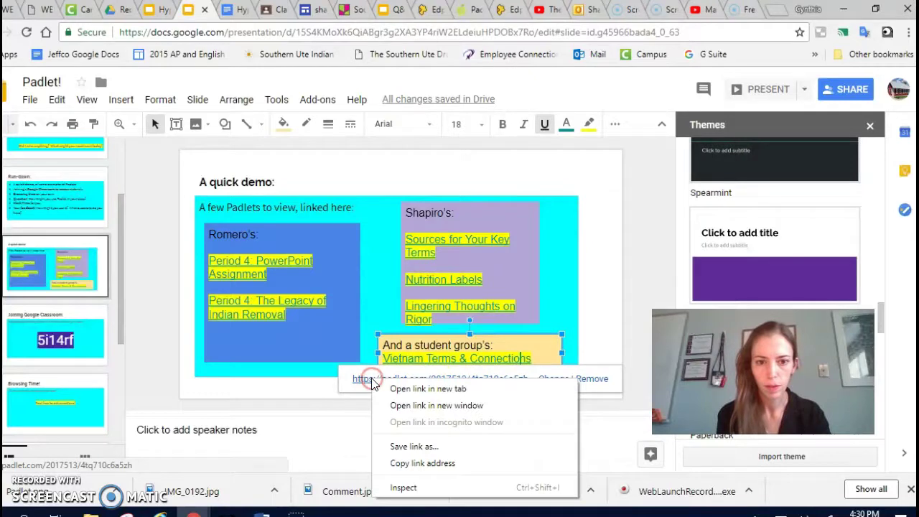
pyautogui.click(417, 463)
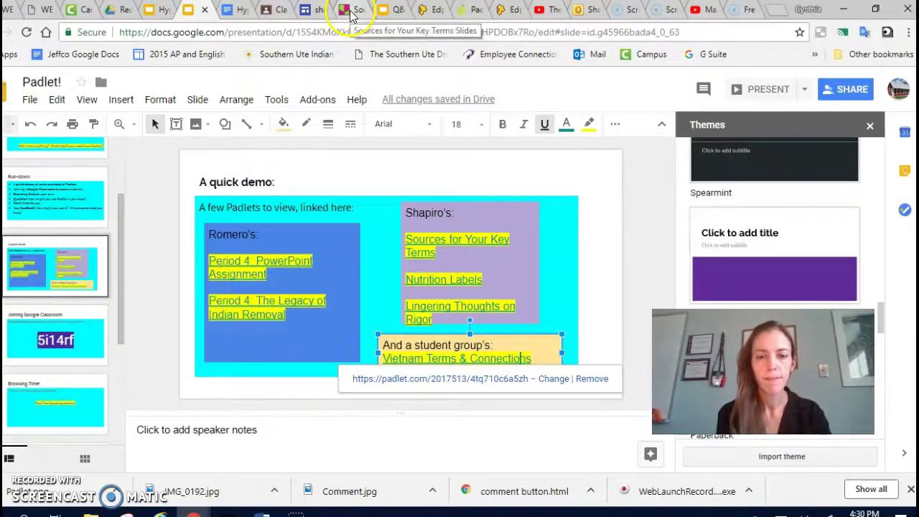
pyautogui.click(349, 10)
pyautogui.click(364, 11)
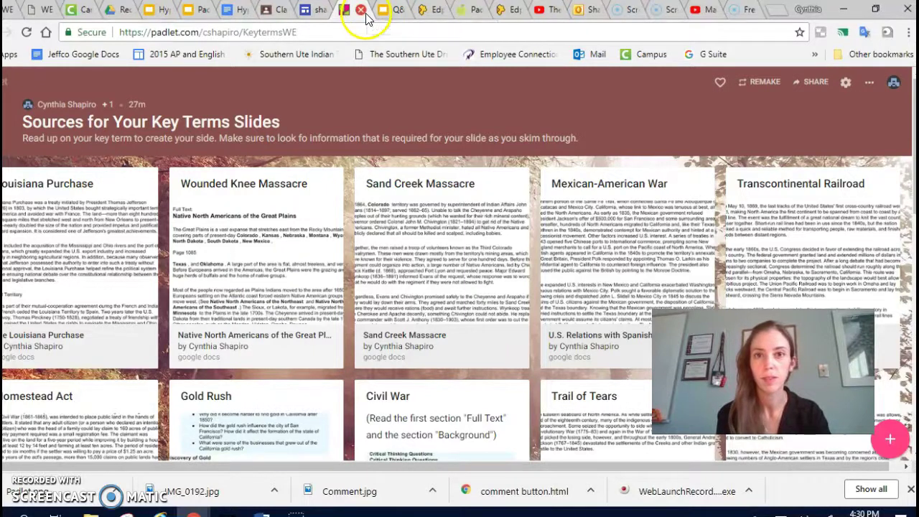
pyautogui.click(471, 10)
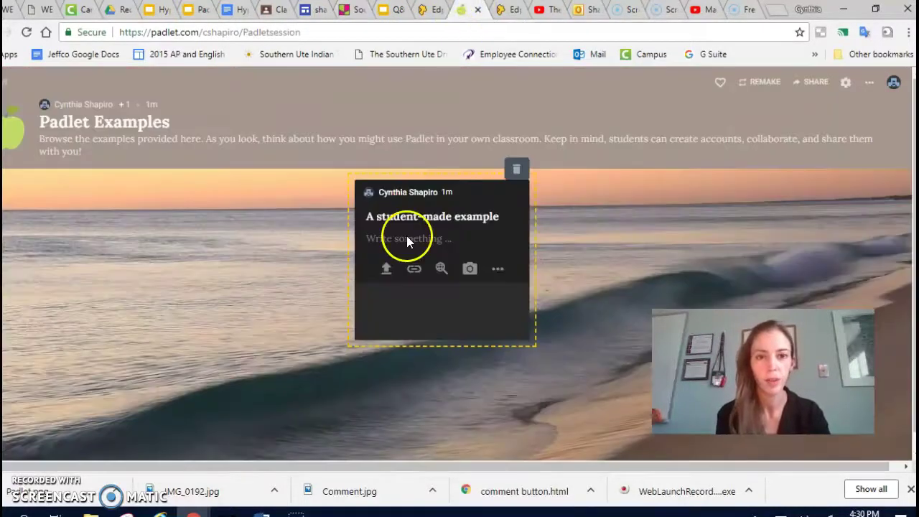
# Attach the copied Vietnam Terms and Connections link to the post
pyautogui.click(415, 270)
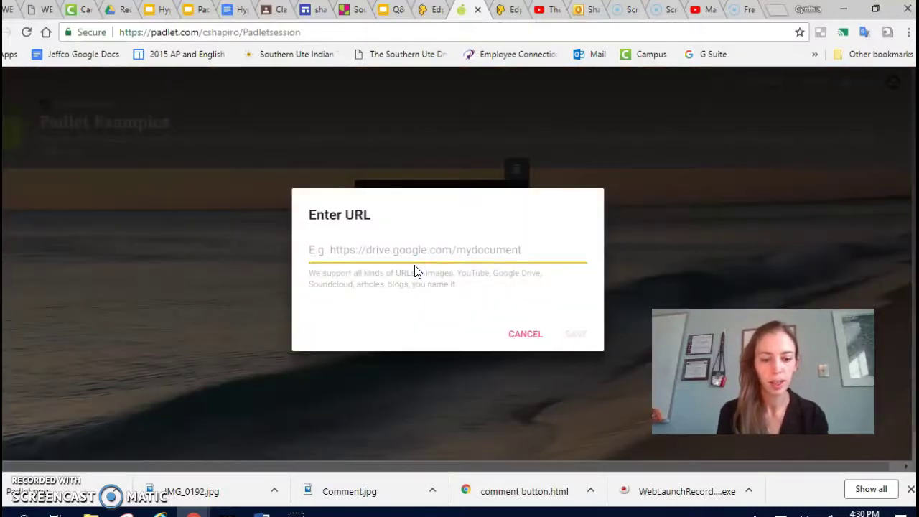
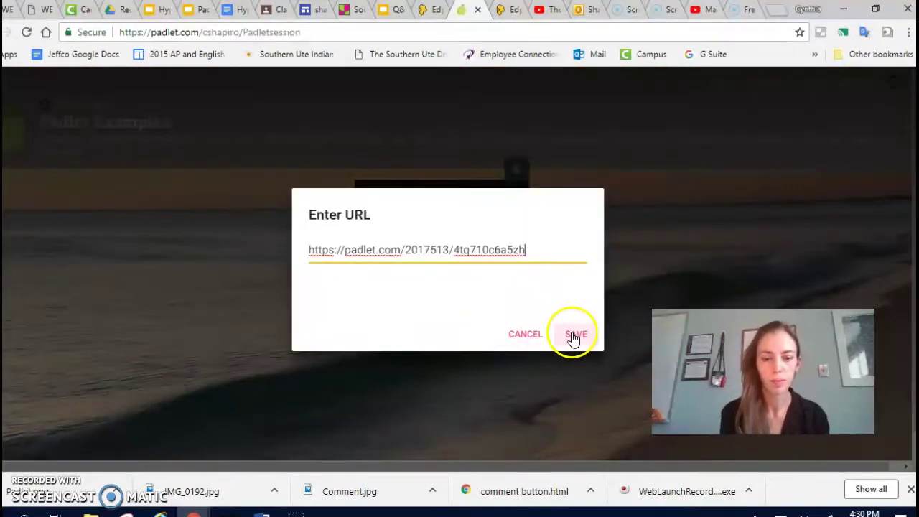
pyautogui.click(575, 335)
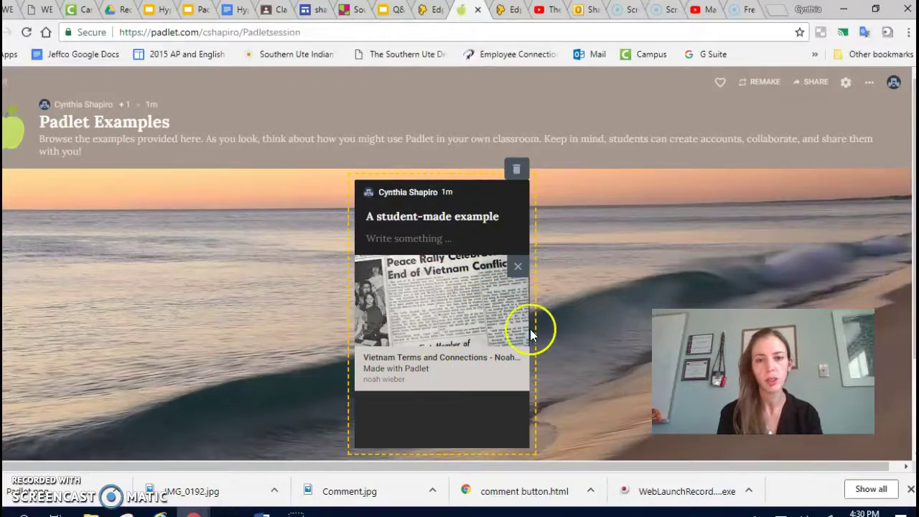
# Give the post the body 'Made by a group of students!' and publish it
pyautogui.click(430, 237)
pyautogui.write('m')
pyautogui.press('BackSpace')
pyautogui.write('Made by a group of students!')
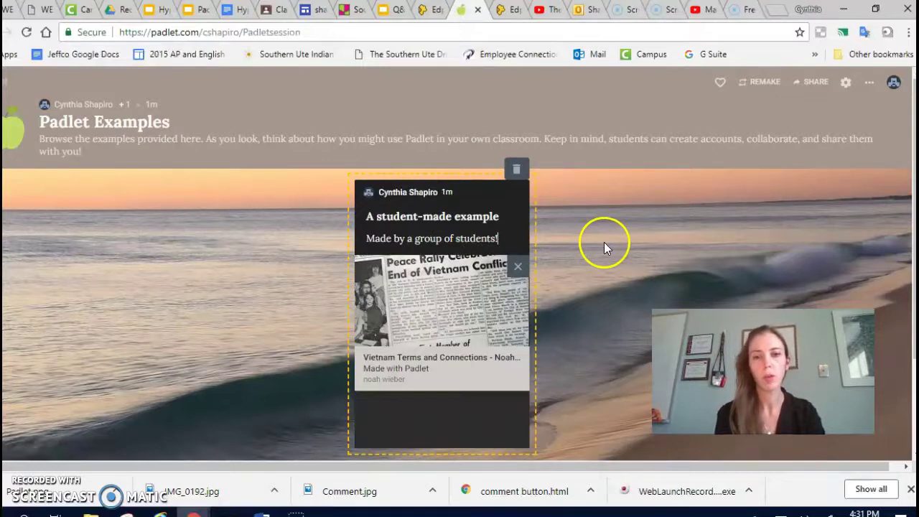
pyautogui.click(604, 242)
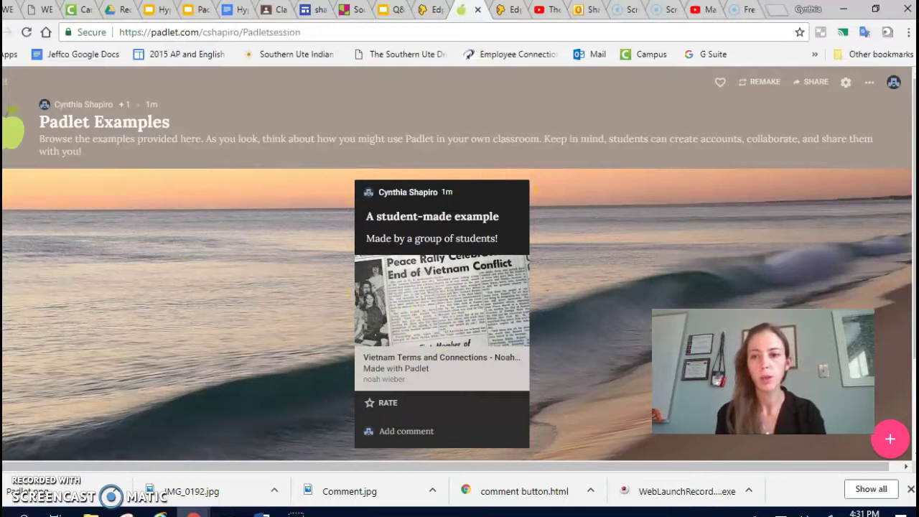
# Add a second blank post and open its full menu of attachment types
pyautogui.click(890, 440)
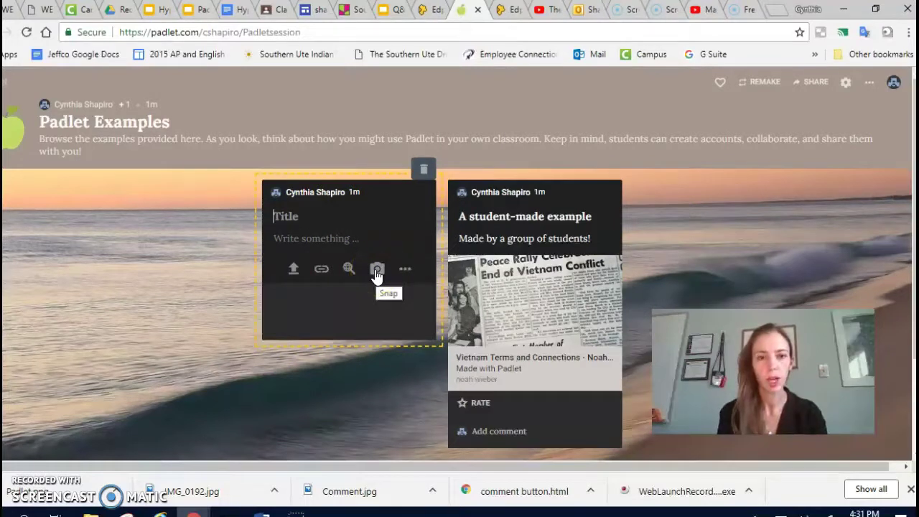
pyautogui.click(321, 272)
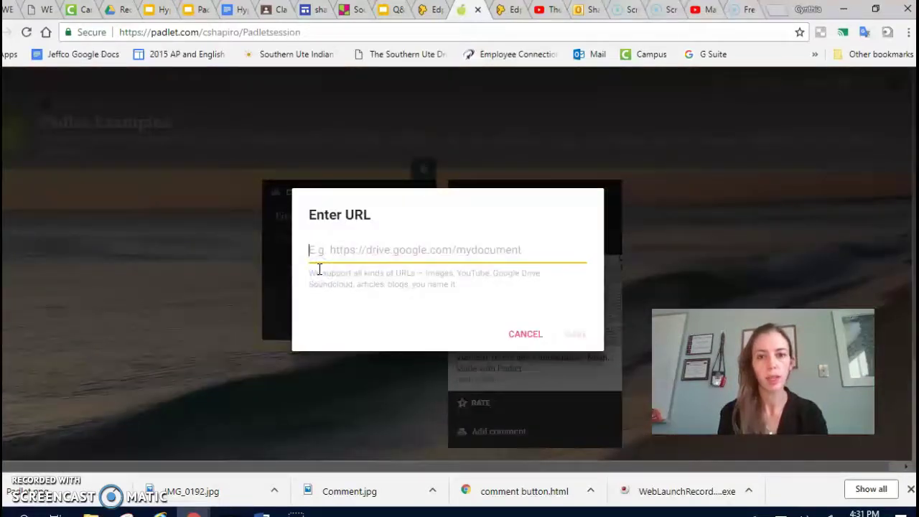
pyautogui.click(529, 337)
pyautogui.click(408, 272)
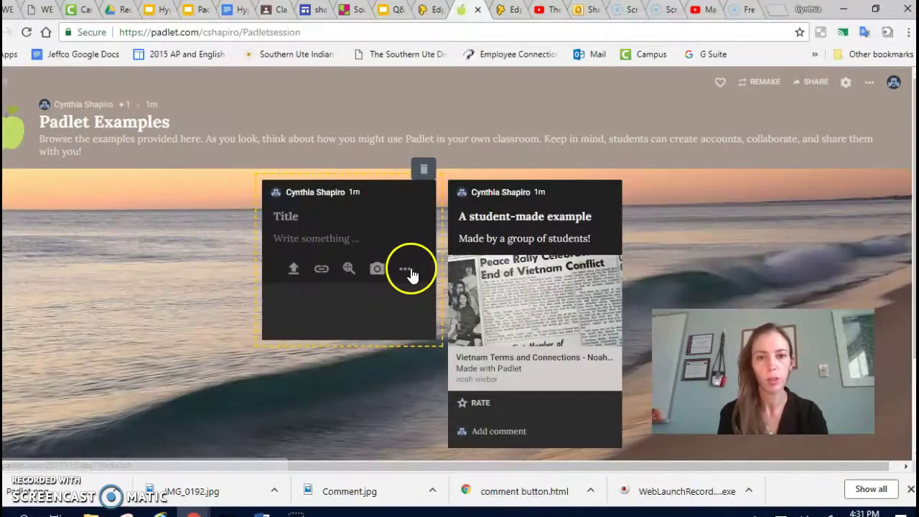
pyautogui.click(470, 111)
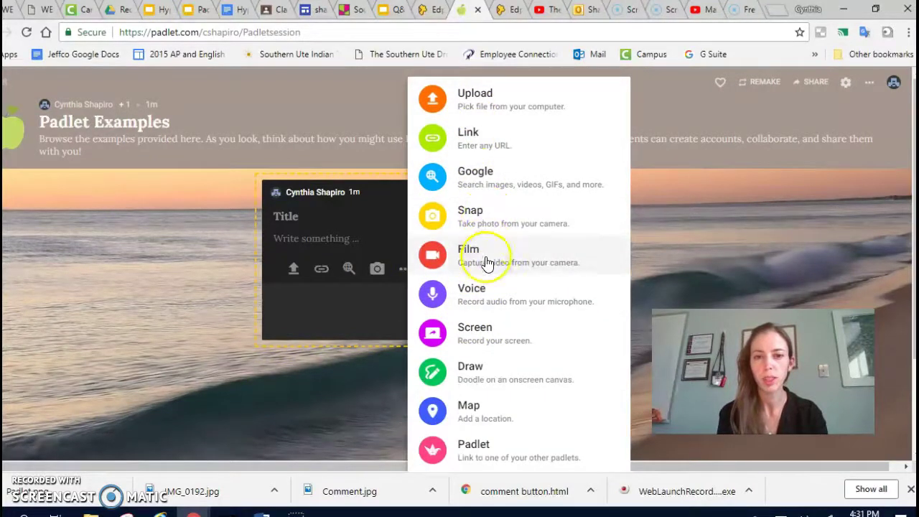
# Open a drawing canvas and sketch the equation 4 + 2 = 6
pyautogui.click(470, 374)
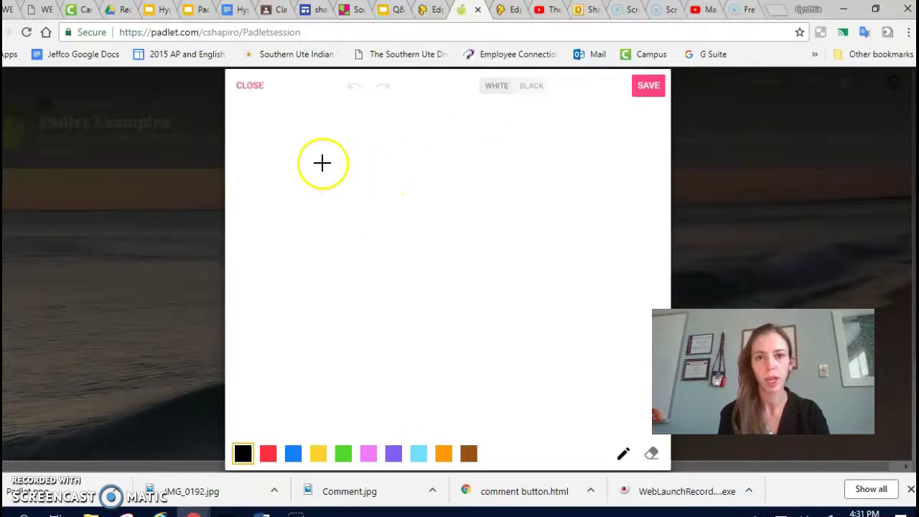
pyautogui.moveTo(326, 183); pyautogui.dragTo(334, 266)
pyautogui.moveTo(292, 201)
pyautogui.mouseDown()
pyautogui.moveTo(297, 220)
pyautogui.moveTo(373, 211)
pyautogui.moveTo(410, 244)
pyautogui.moveTo(438, 234)
pyautogui.moveTo(446, 191)
pyautogui.moveTo(442, 233)
pyautogui.mouseUp()
pyautogui.click(410, 211)
pyautogui.moveTo(476, 162)
pyautogui.mouseDown()
pyautogui.moveTo(495, 158)
pyautogui.moveTo(482, 226)
pyautogui.moveTo(595, 197)
pyautogui.moveTo(565, 207)
pyautogui.moveTo(599, 213)
pyautogui.mouseUp()
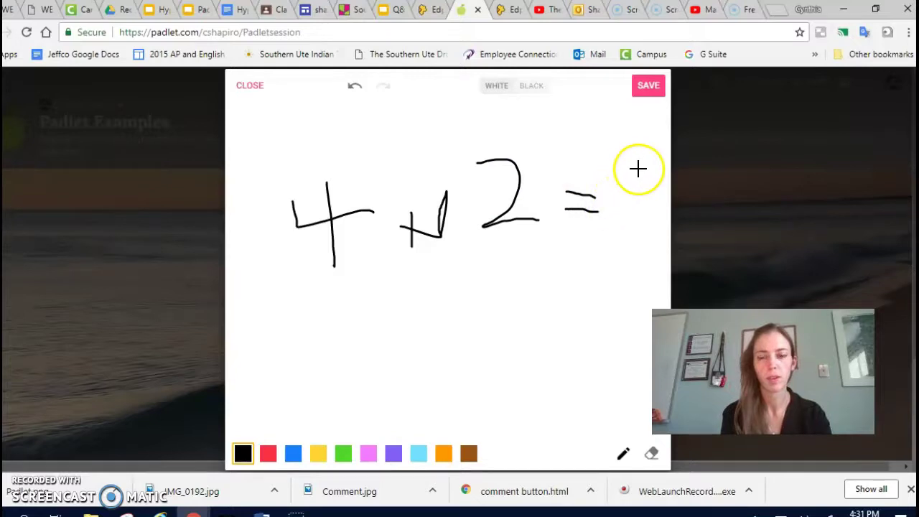
pyautogui.moveTo(639, 169)
pyautogui.mouseDown()
pyautogui.moveTo(634, 227)
pyautogui.moveTo(660, 210)
pyautogui.mouseUp()
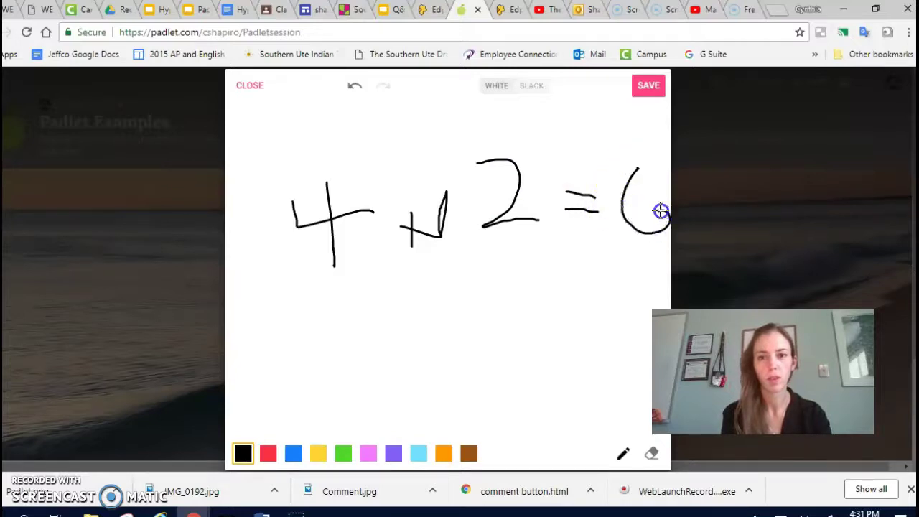
# Erase the stray stroke before the 2, switch pen colours to light blue then purple, and save the drawing
pyautogui.click(652, 454)
pyautogui.click(444, 224)
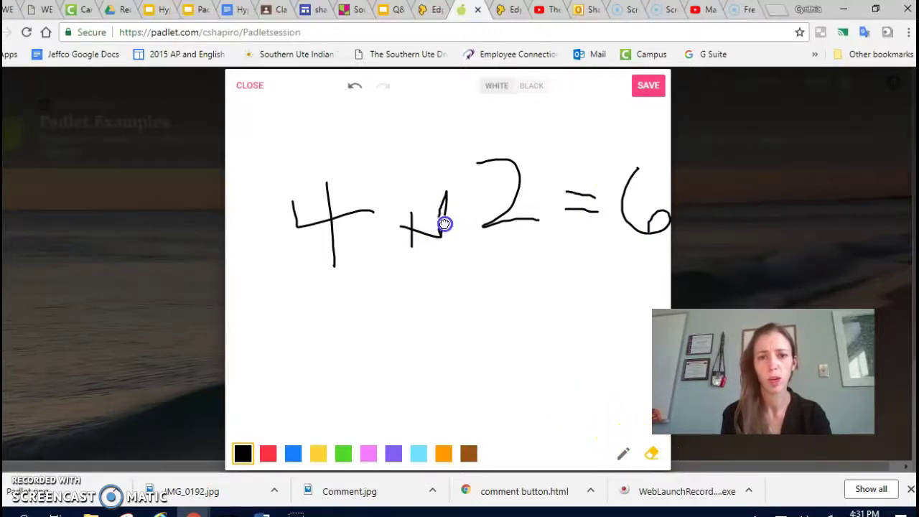
pyautogui.moveTo(444, 228)
pyautogui.mouseDown()
pyautogui.moveTo(438, 189)
pyautogui.moveTo(449, 216)
pyautogui.mouseUp()
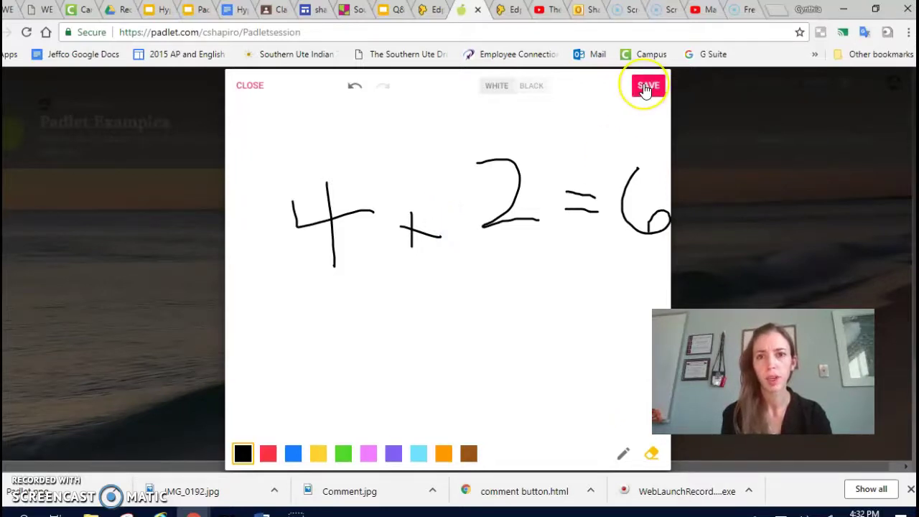
pyautogui.click(421, 454)
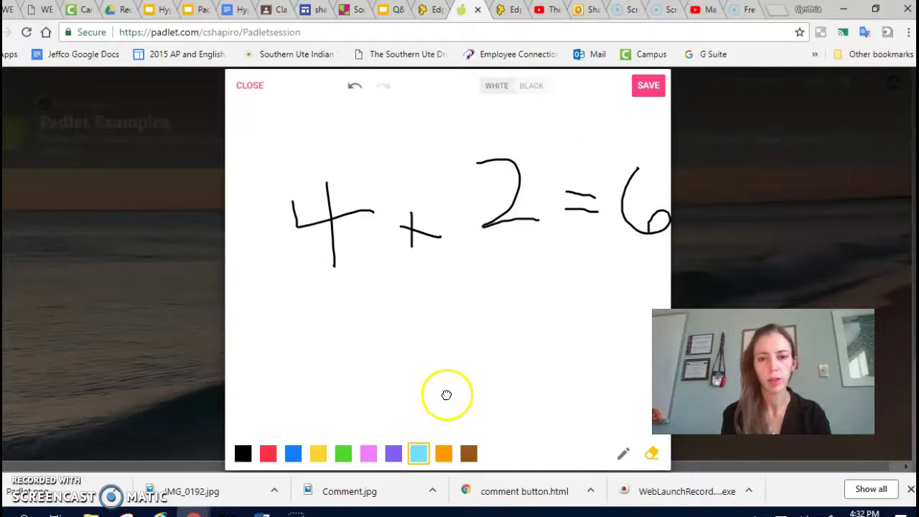
pyautogui.click(394, 454)
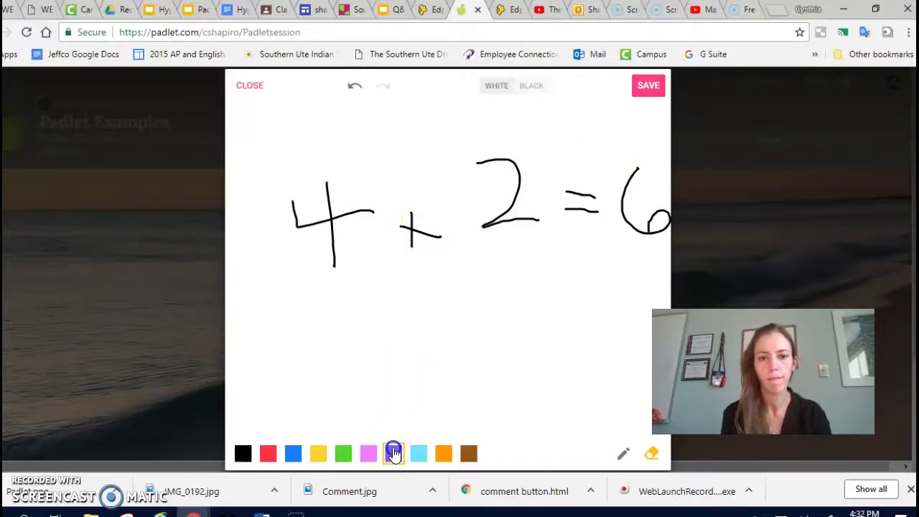
pyautogui.click(647, 102)
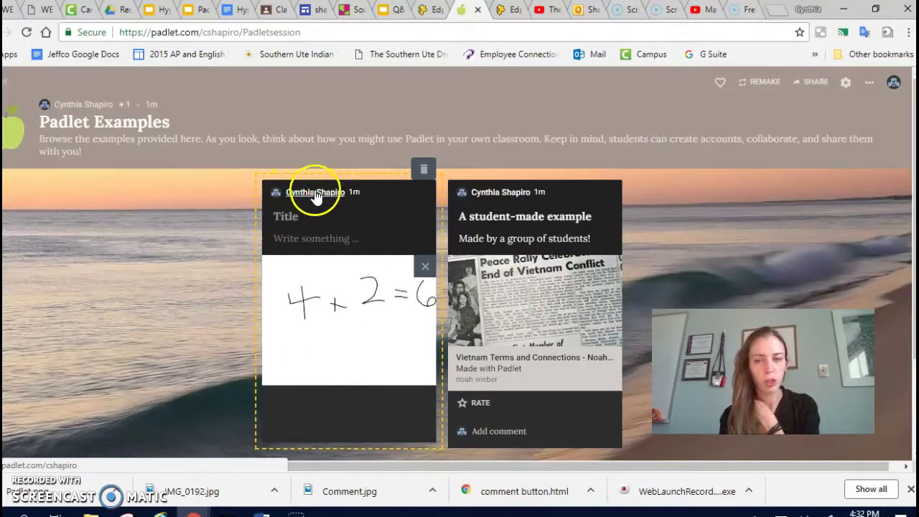
# Open and dismiss the wall's extra options menu and the account details panel
pyautogui.click(870, 84)
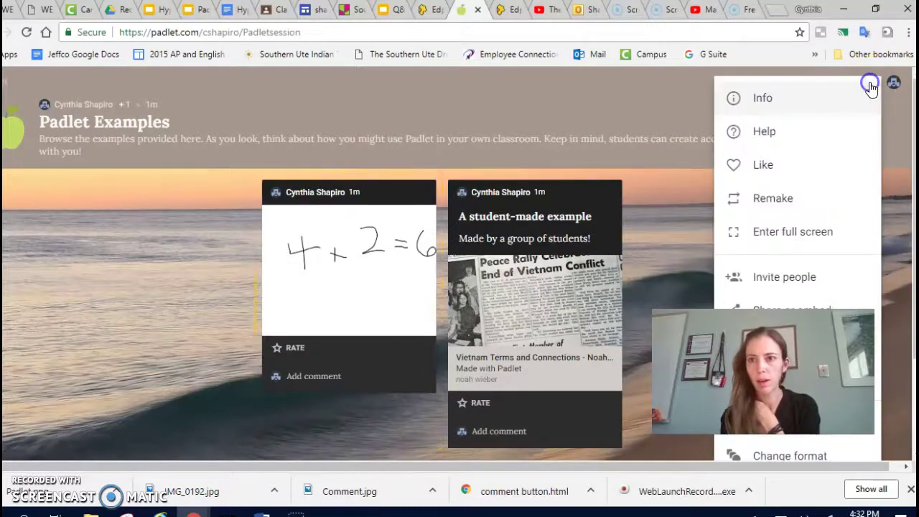
pyautogui.click(897, 117)
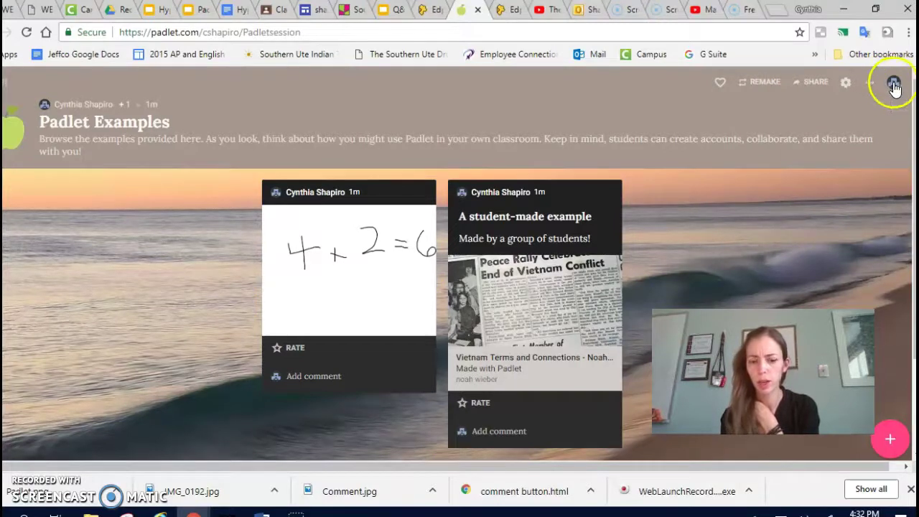
pyautogui.click(894, 85)
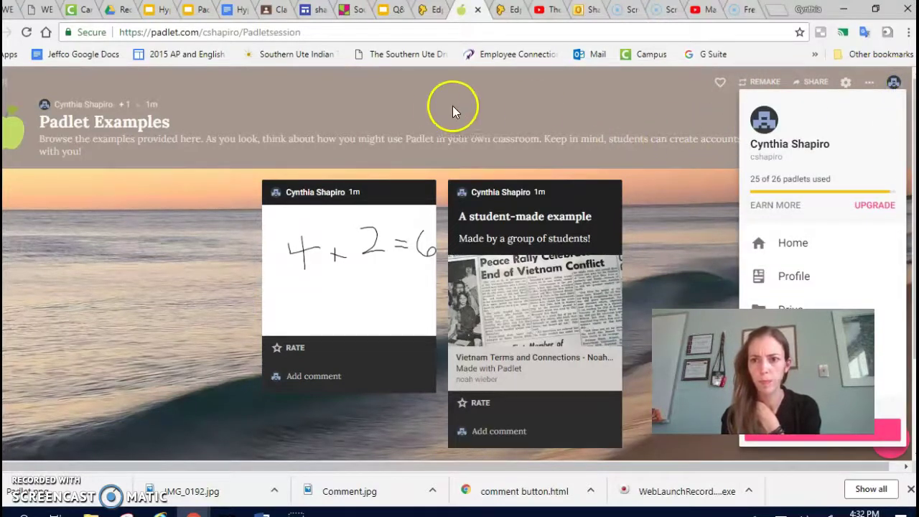
pyautogui.click(431, 111)
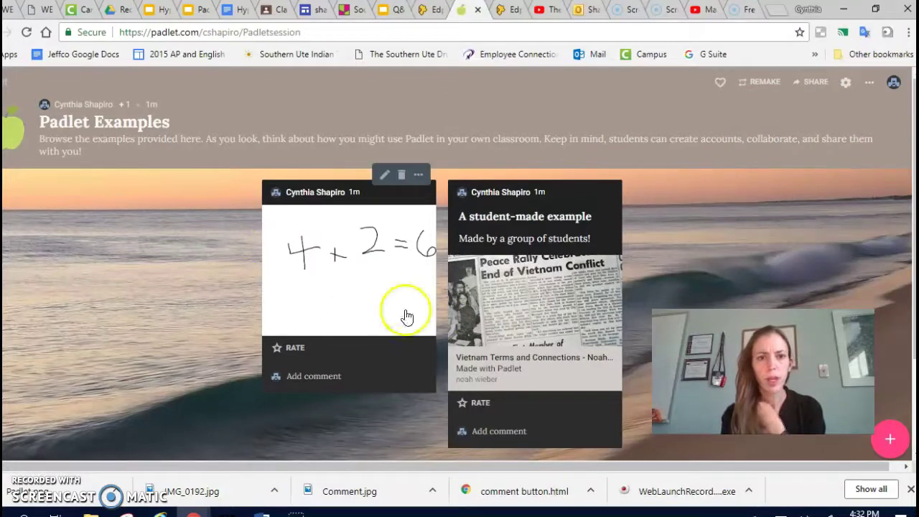
# Delete the 4 + 2 = 6 drawing post and start a new blank post
pyautogui.click(401, 180)
pyautogui.click(515, 124)
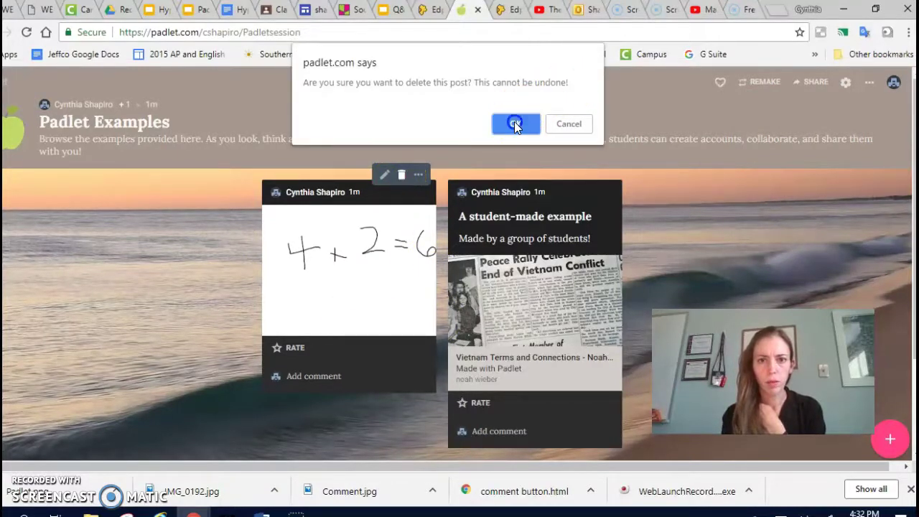
pyautogui.click(891, 442)
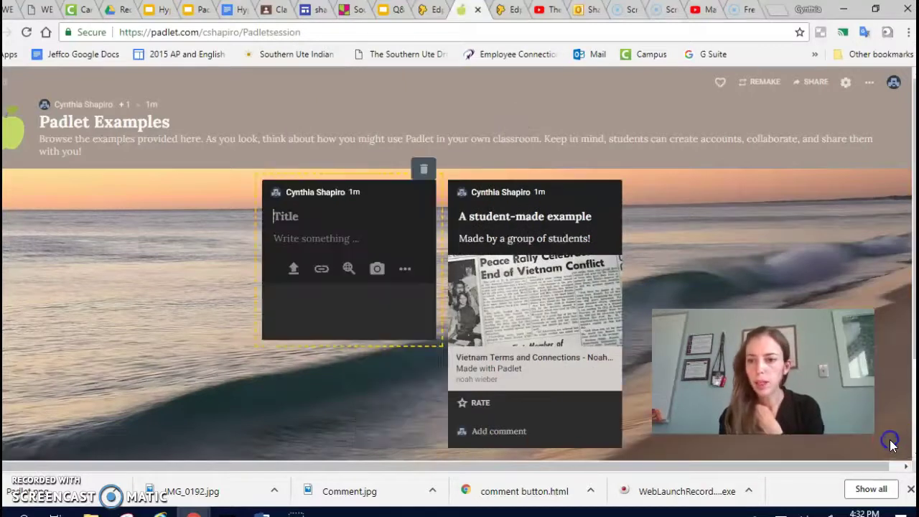
# Try attaching a camera video, cancel the Video booth, then delete the empty post
pyautogui.click(405, 268)
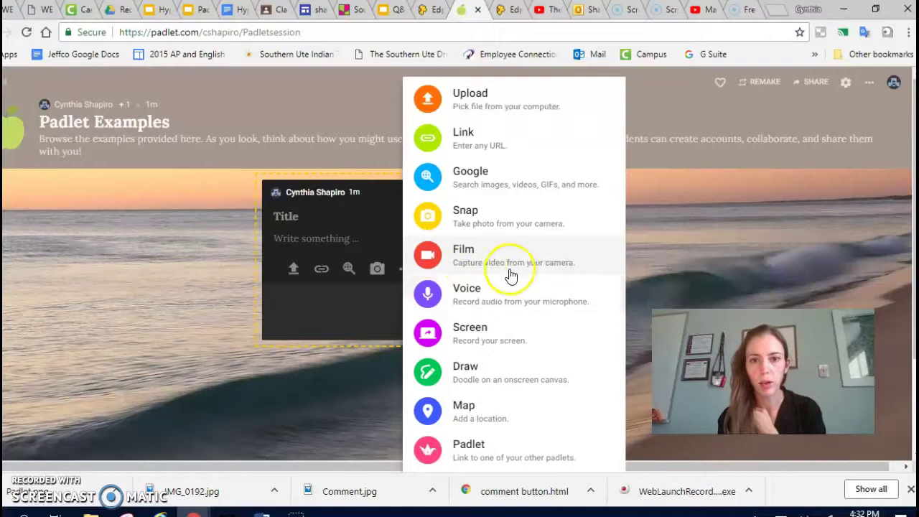
pyautogui.click(469, 256)
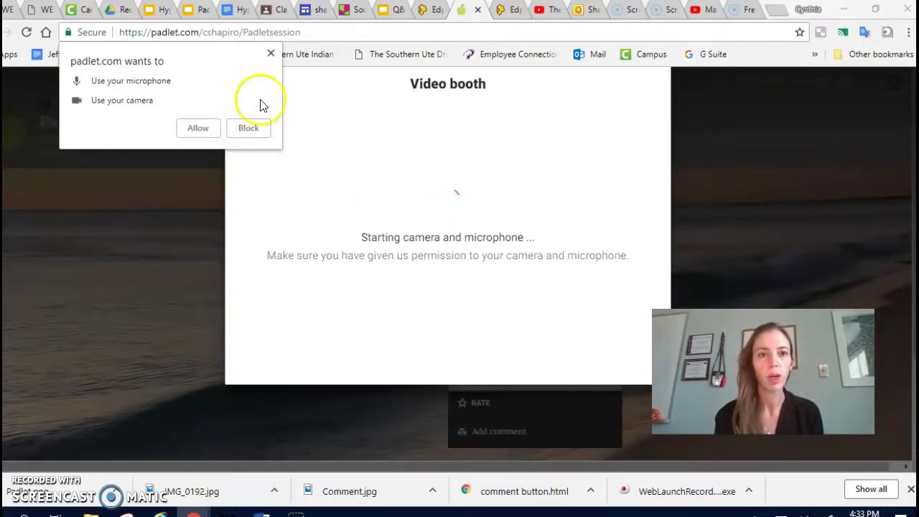
pyautogui.click(272, 55)
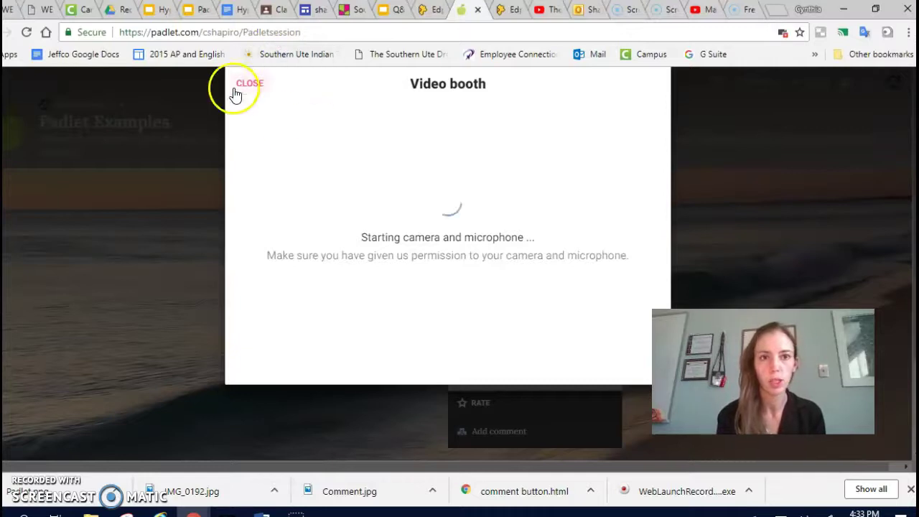
pyautogui.click(250, 84)
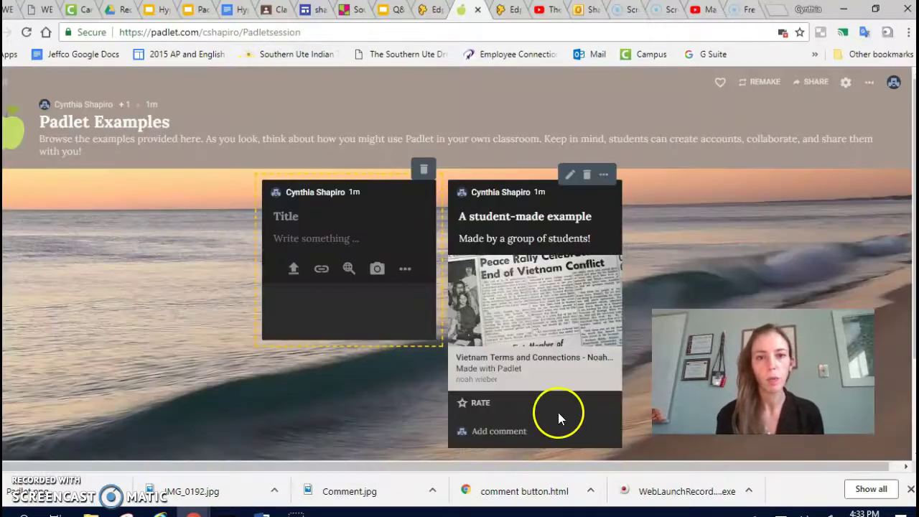
pyautogui.click(423, 170)
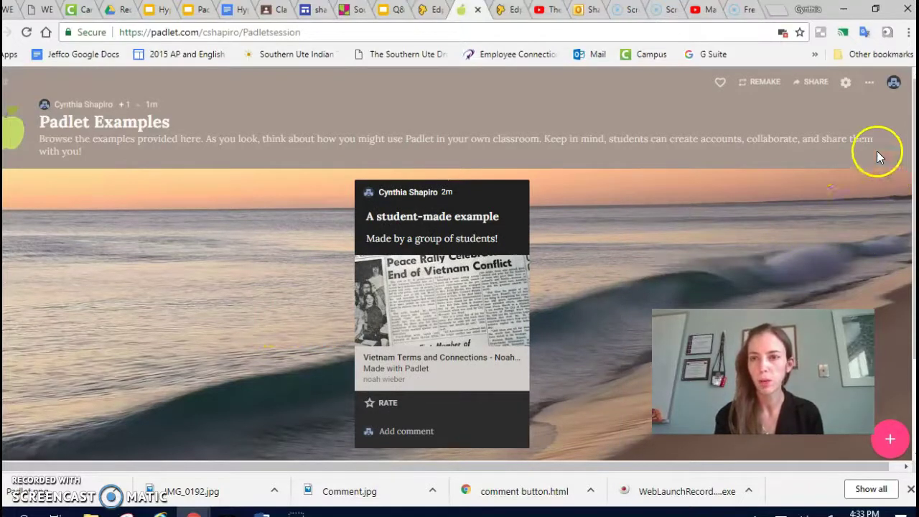
# Copy the Padlet Examples wall's link via Share or embed, then go to Google Classroom
pyautogui.click(869, 89)
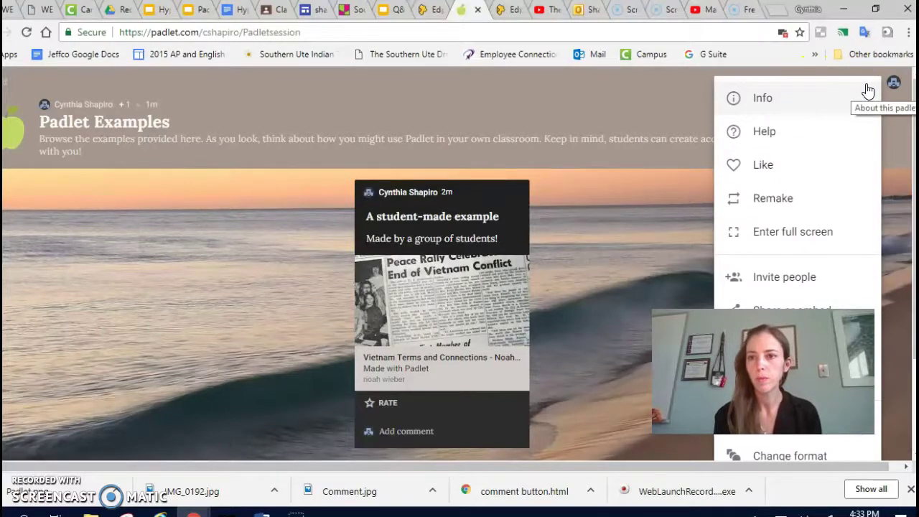
pyautogui.click(786, 288)
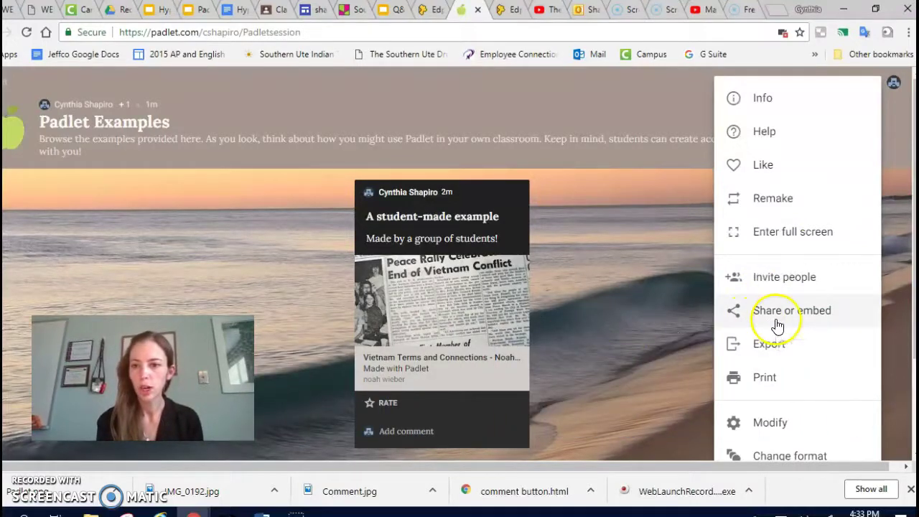
pyautogui.click(776, 323)
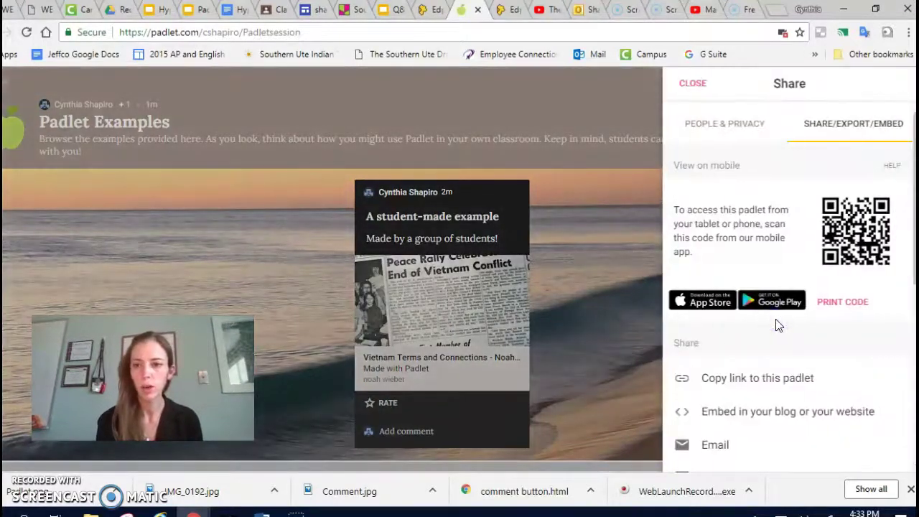
pyautogui.click(746, 378)
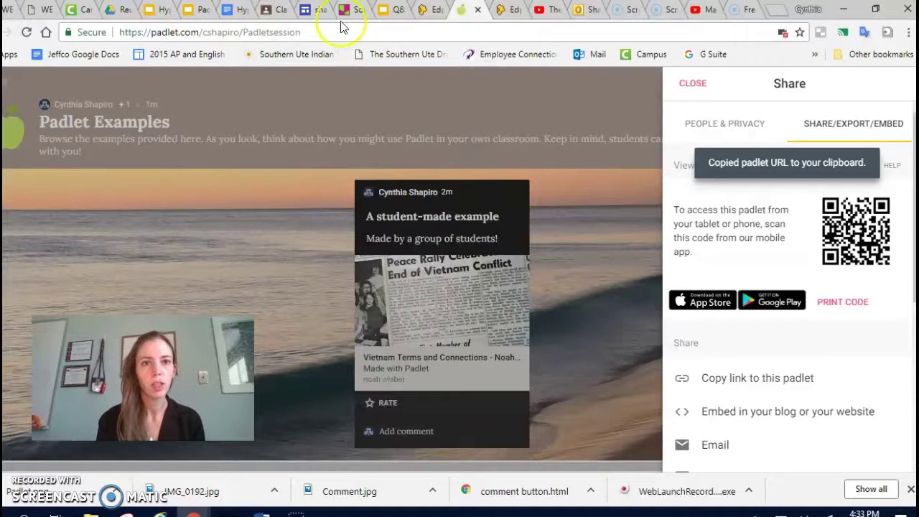
pyautogui.click(272, 10)
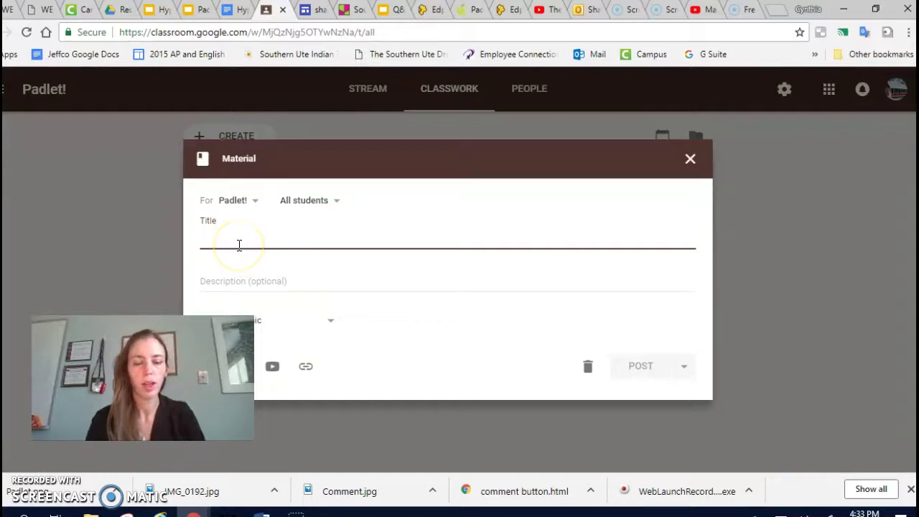
# Title the material 'Padlet to Explore', attach the pasted Padlet wall link, and post it
pyautogui.write('Padlet to Explore')
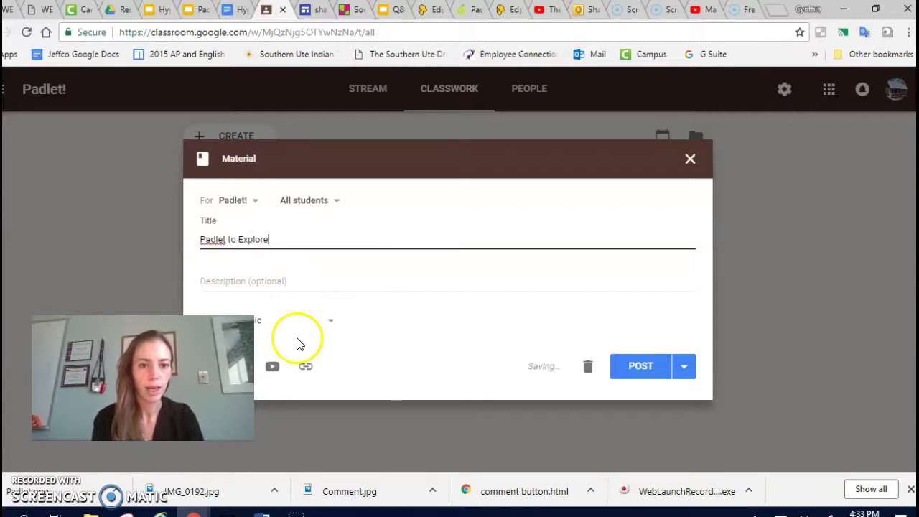
pyautogui.click(305, 368)
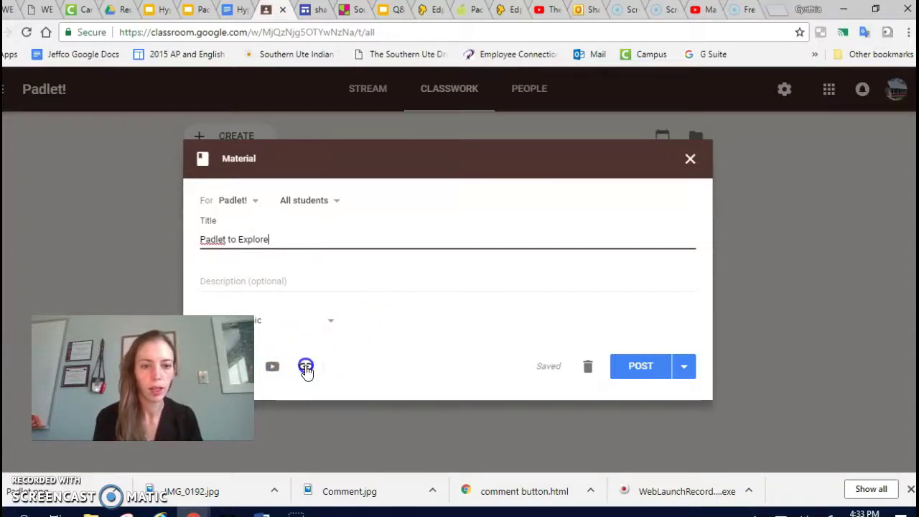
pyautogui.hotkey('ctrl', 'v')
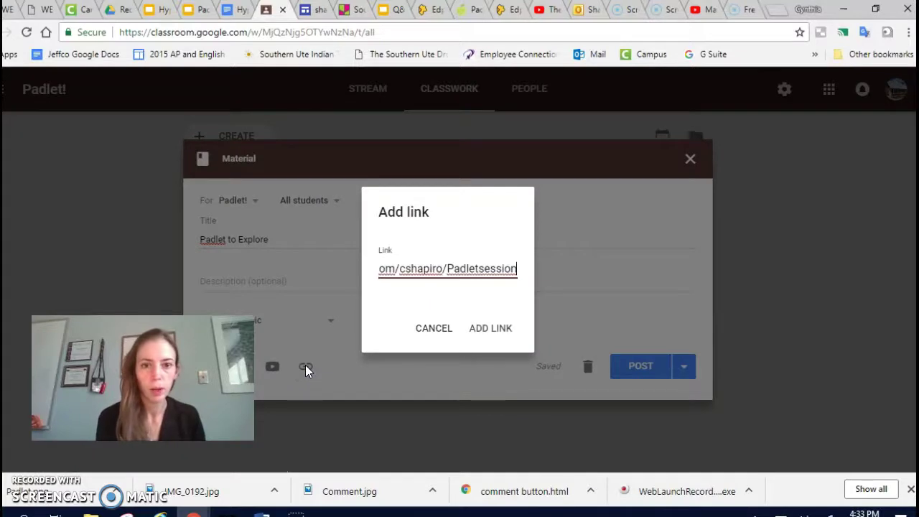
pyautogui.click(485, 332)
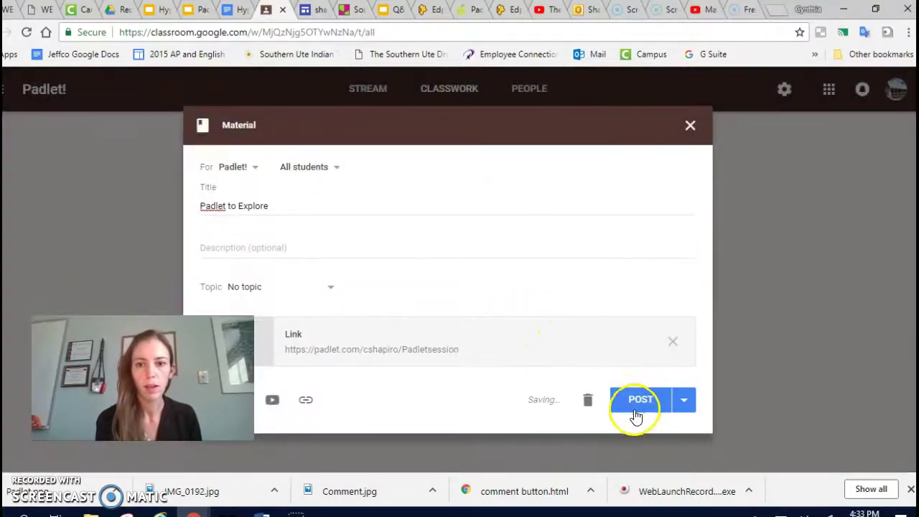
pyautogui.click(651, 405)
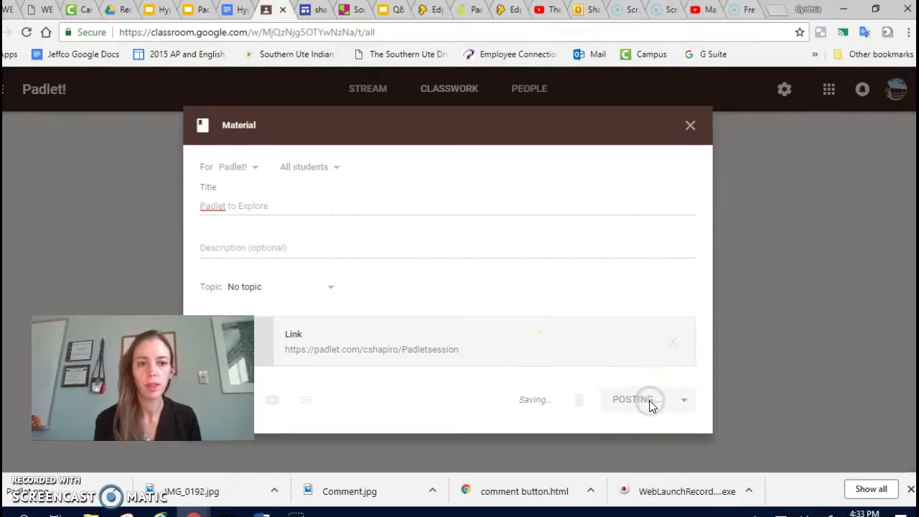